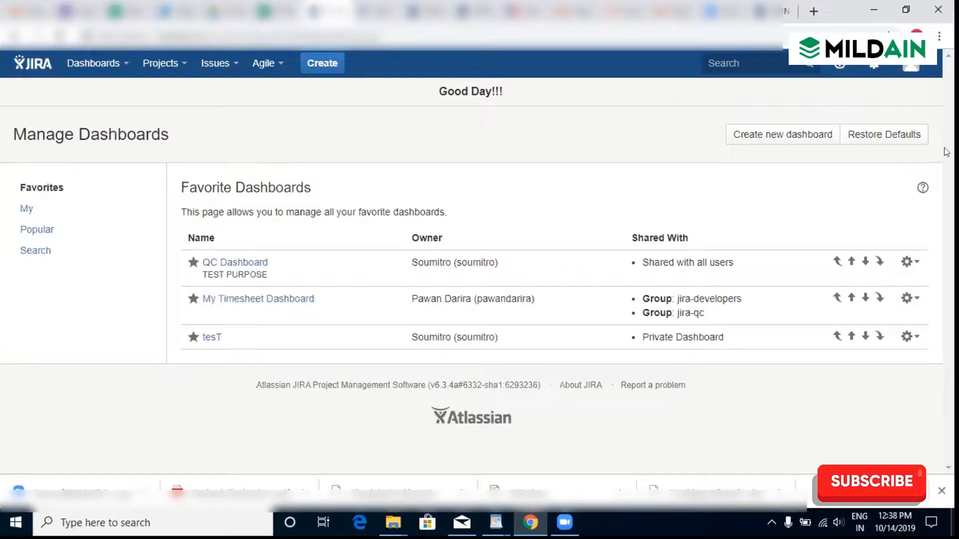
Open the form for creating a new dashboard and examine its name, description and Start From choices
left_click(767, 137)
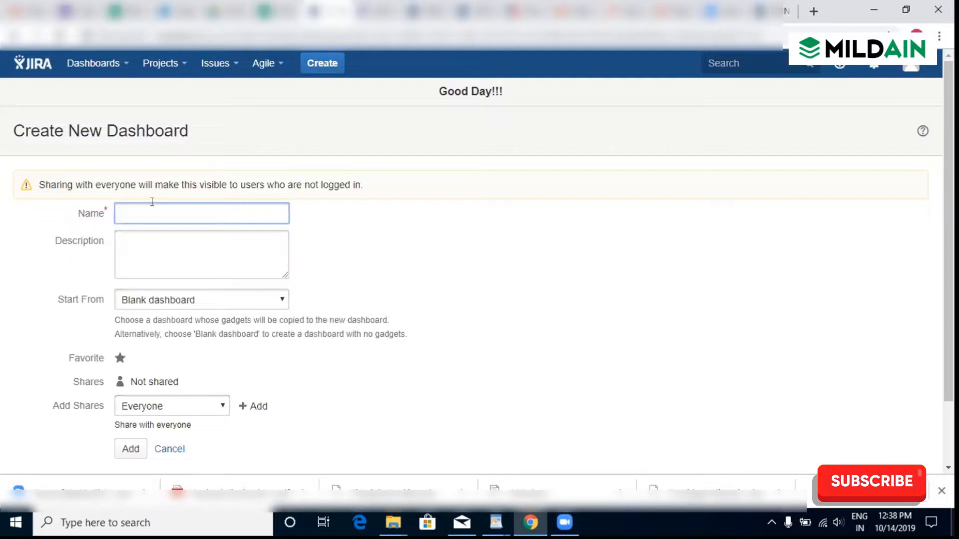
left_click(143, 254)
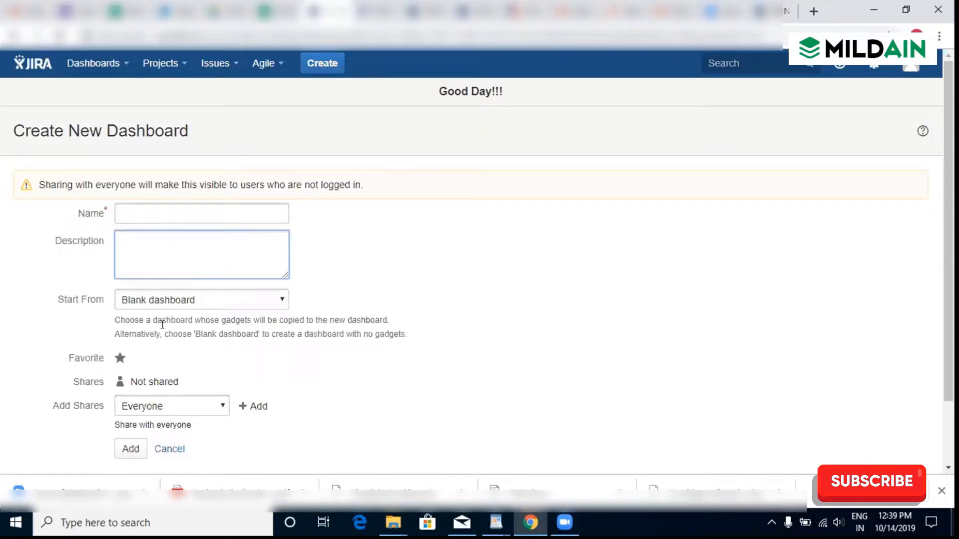
left_click(164, 299)
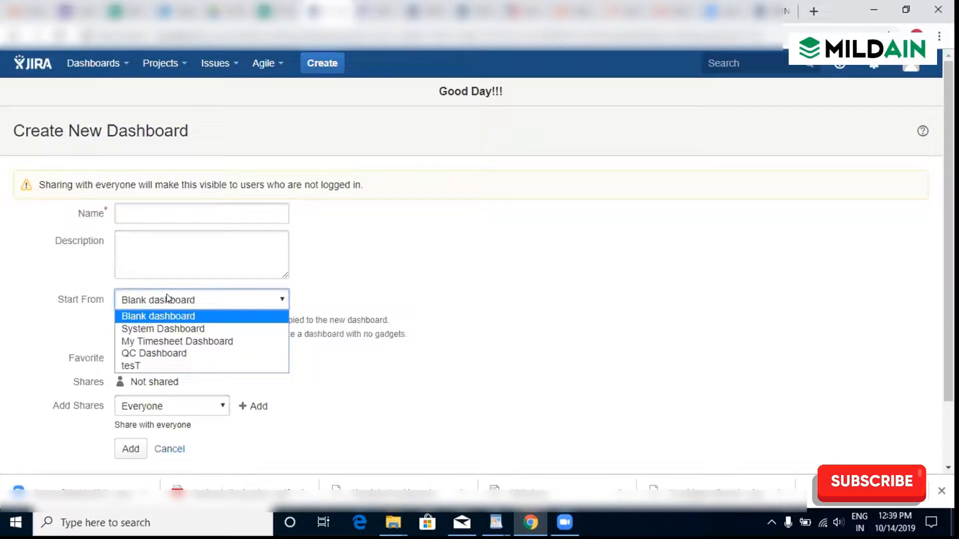
left_click(504, 219)
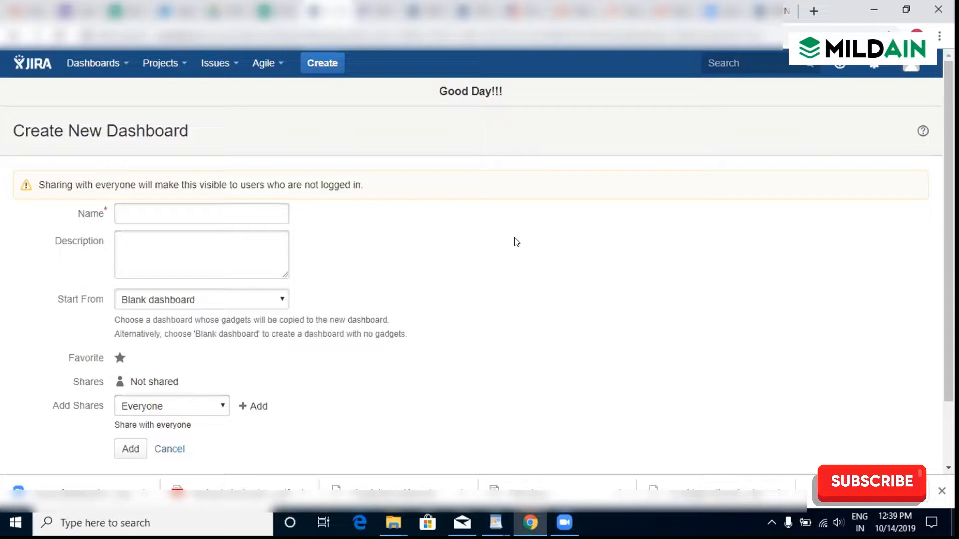
left_click(178, 298)
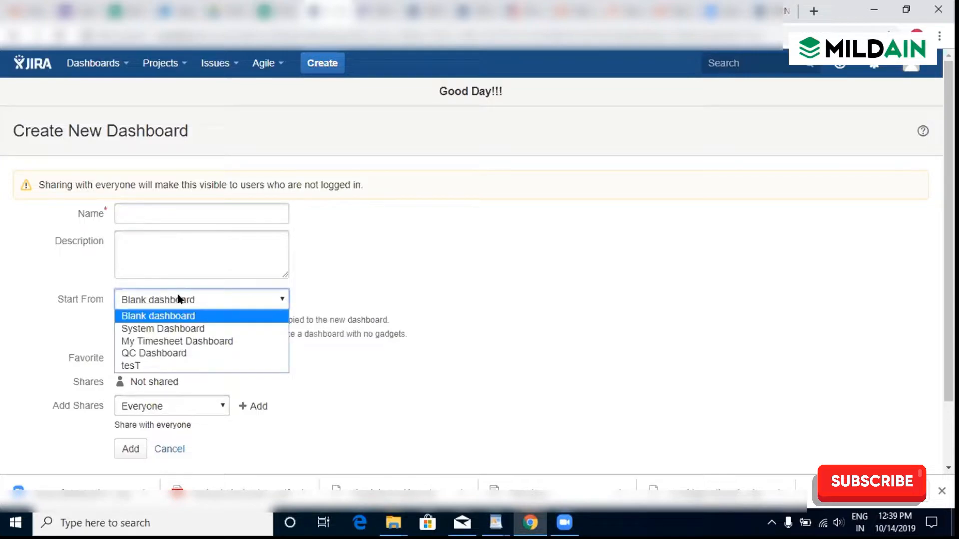
left_click(472, 286)
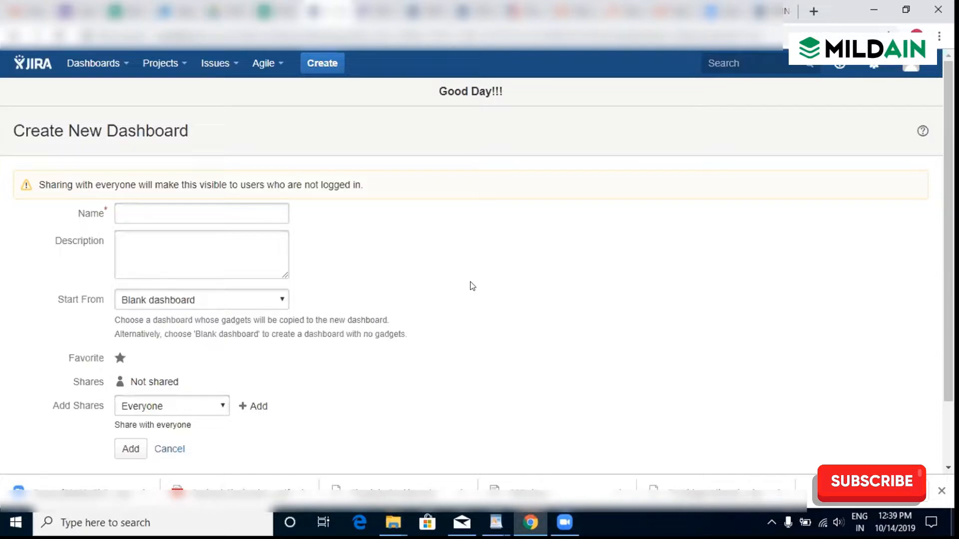
left_click(157, 303)
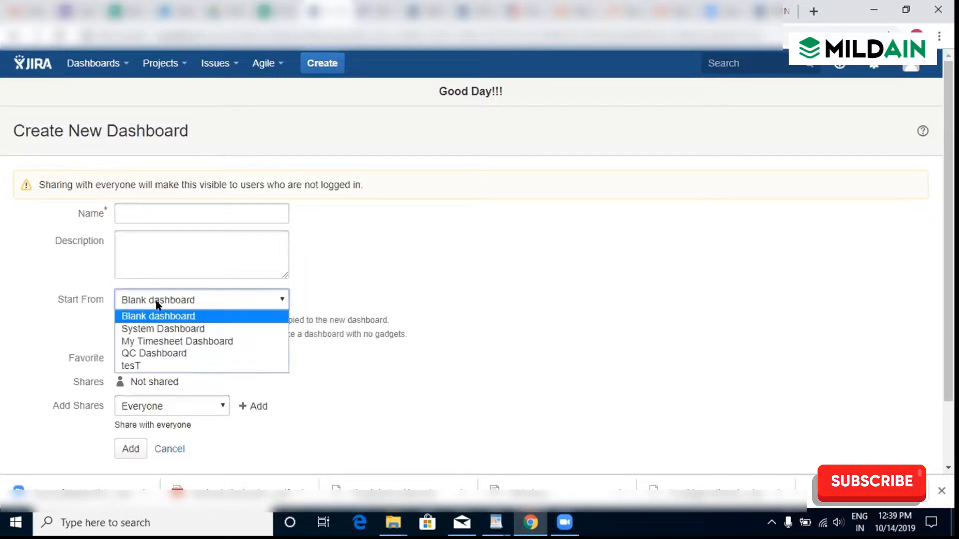
left_click(420, 309)
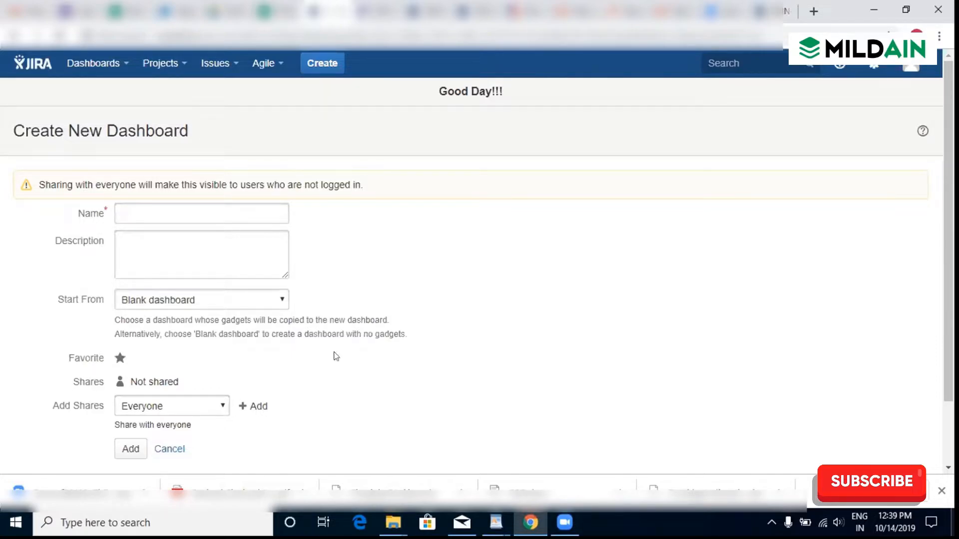
Try sharing the new dashboard with everyone, and remove that share again
left_click(147, 408)
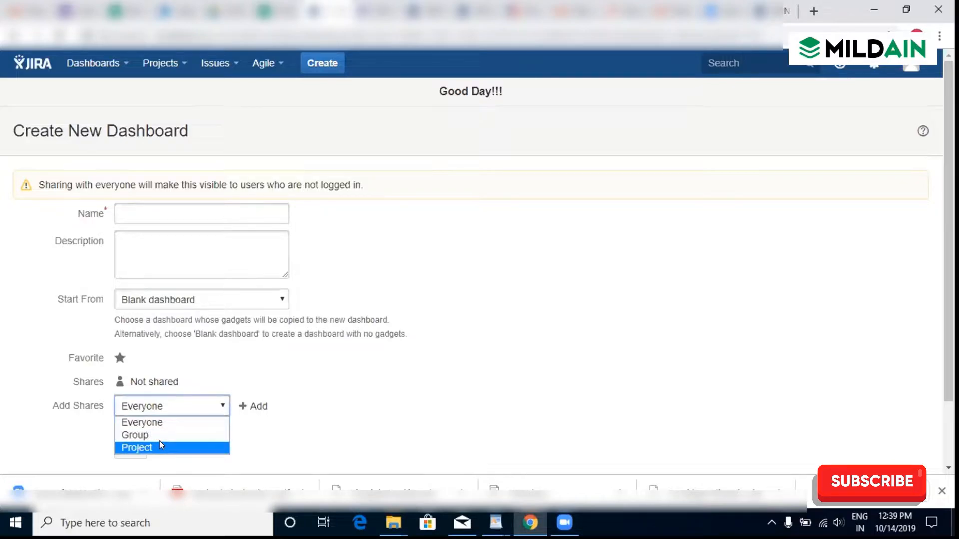
left_click(394, 400)
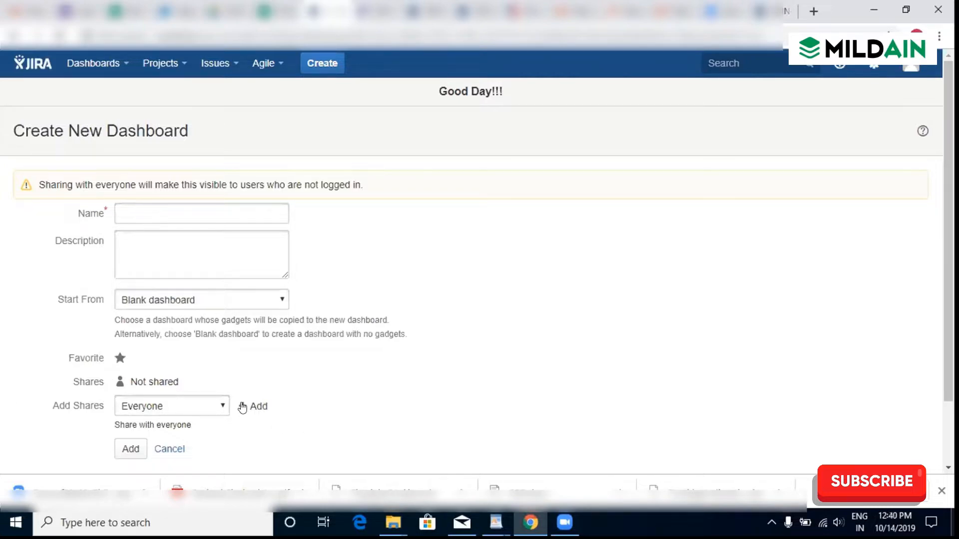
left_click_drag(129, 381, 204, 387)
left_click(173, 385)
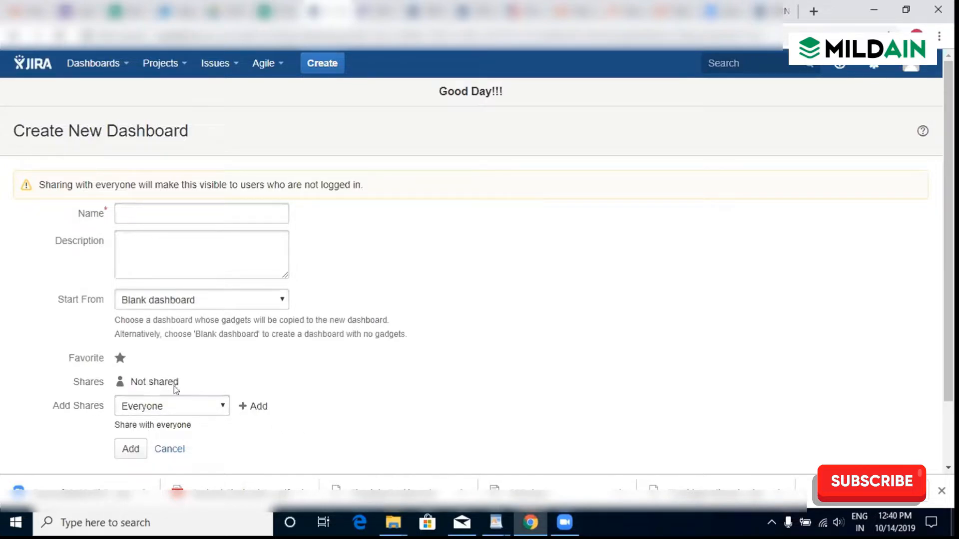
left_click(253, 405)
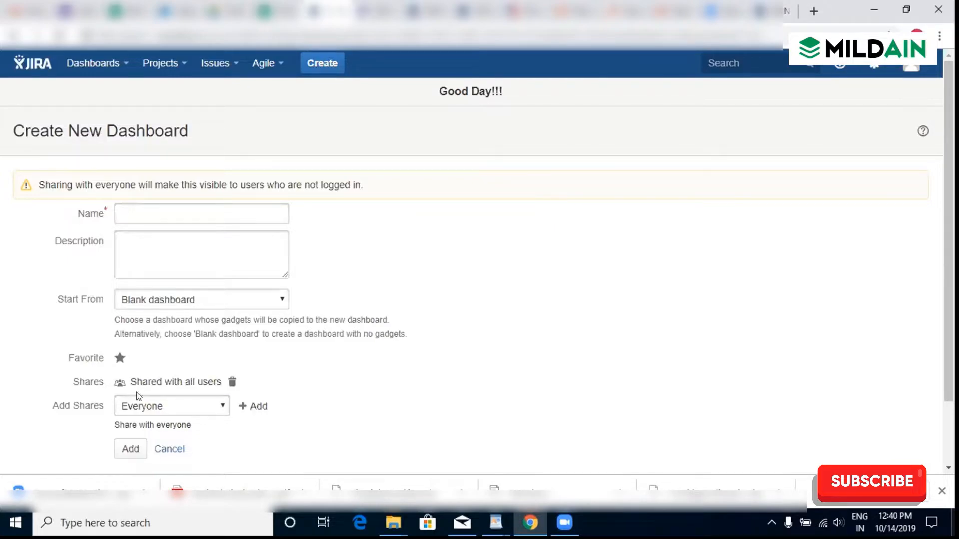
left_click(232, 383)
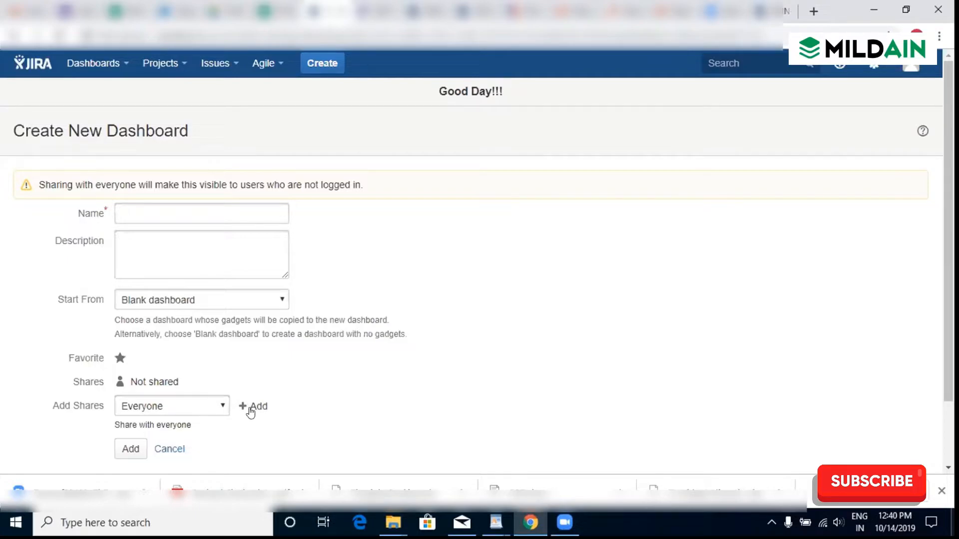
Examine the Everyone, Group and Project sharing choices for the new dashboard, and cancel its creation
left_click(173, 405)
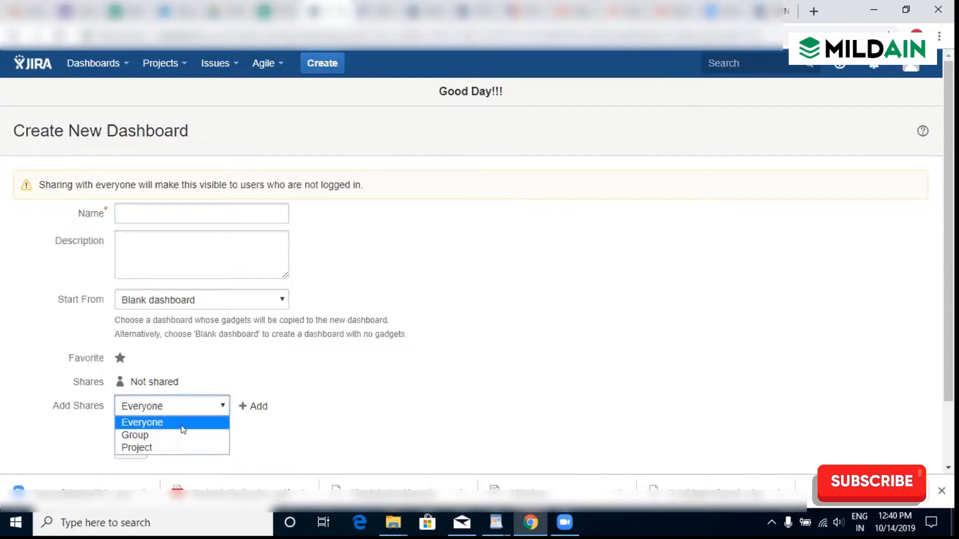
left_click(520, 422)
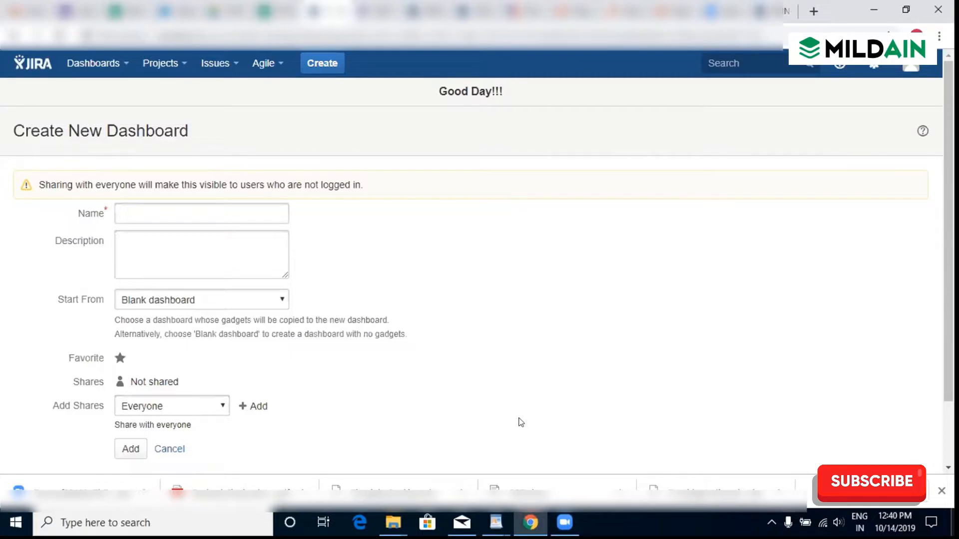
left_click(184, 406)
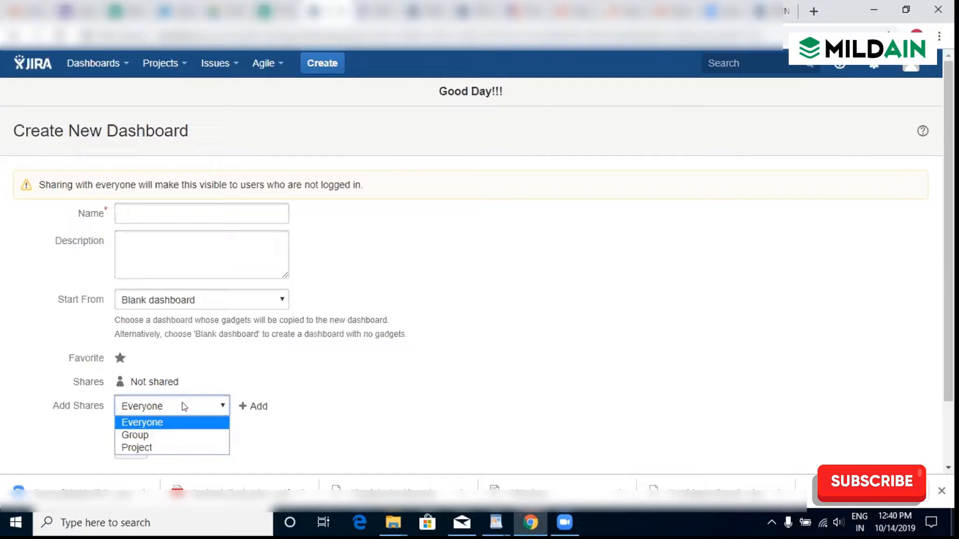
left_click(567, 390)
left_click_drag(73, 405, 104, 405)
left_click(448, 391)
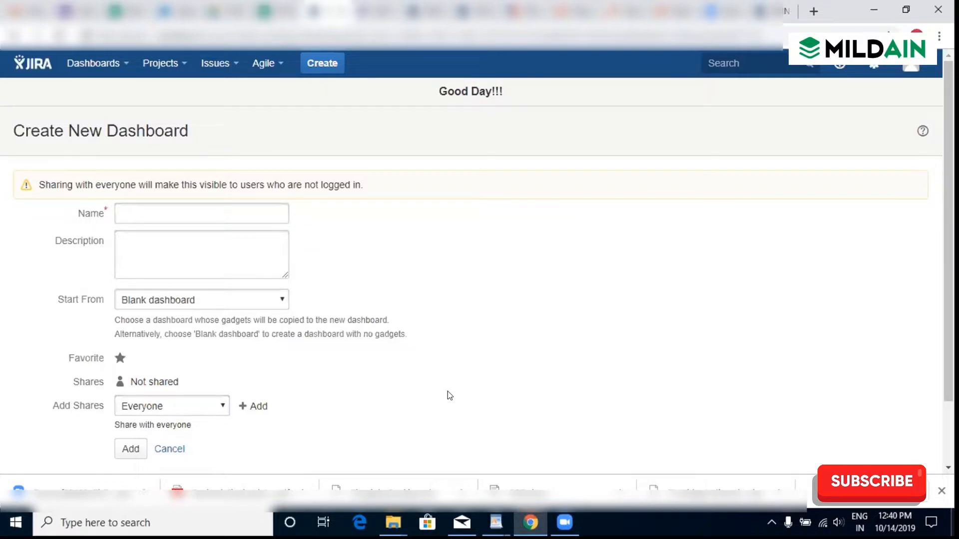
left_click(184, 406)
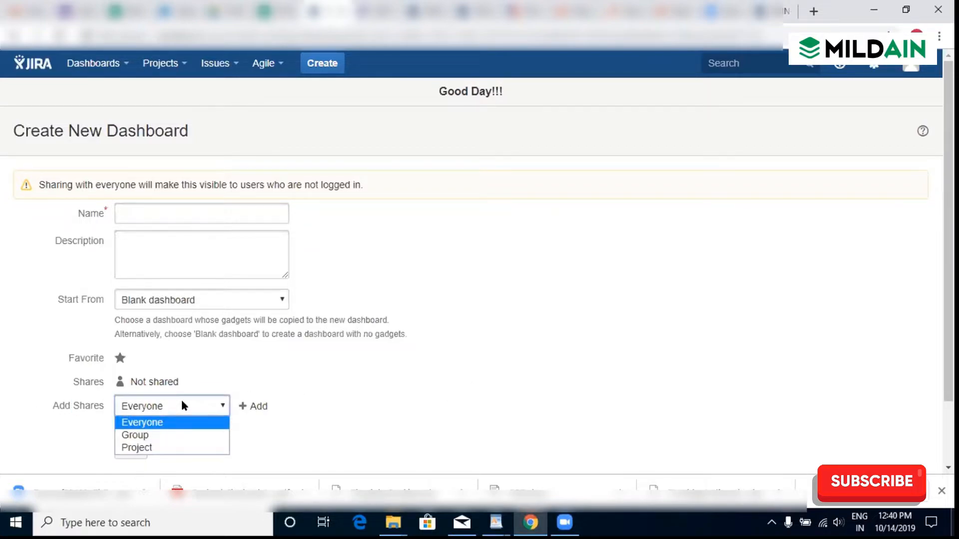
left_click(181, 406)
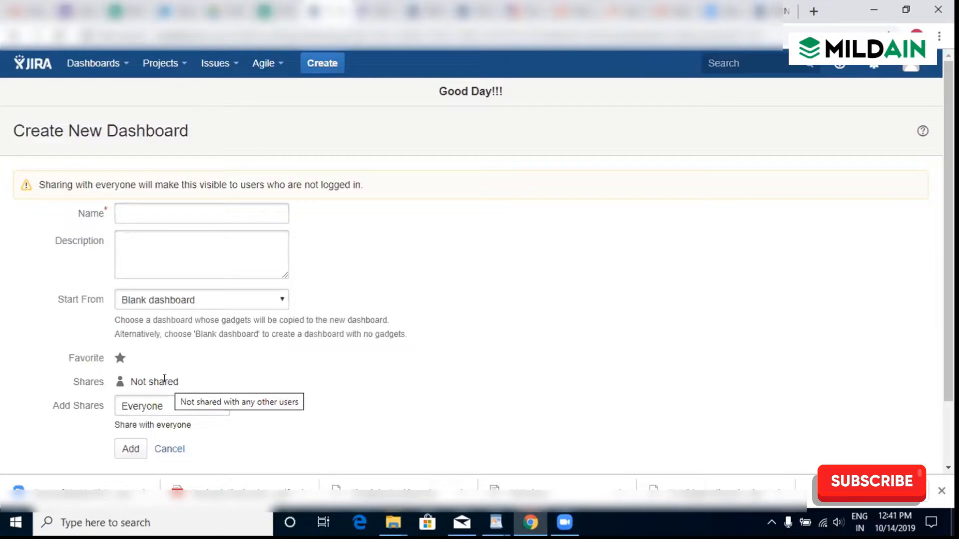
left_click(129, 401)
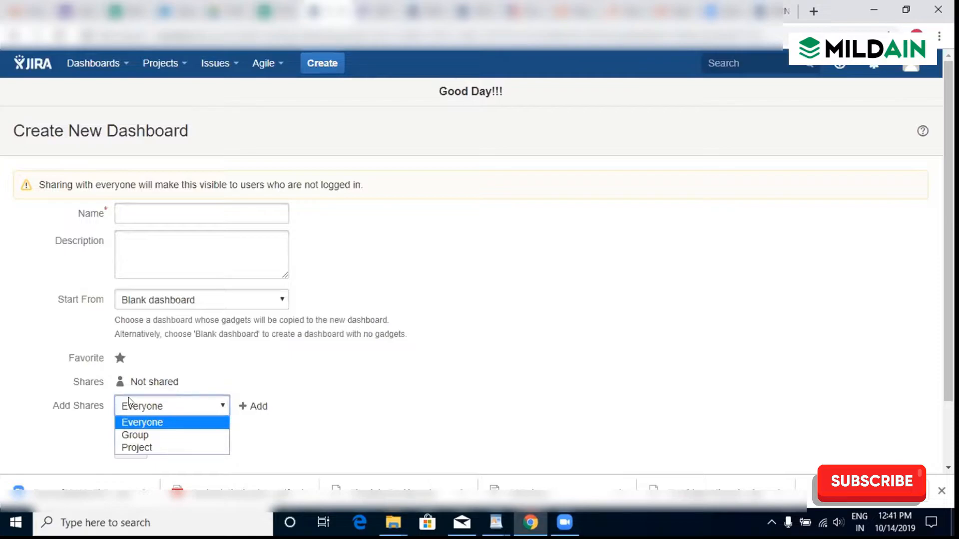
left_click(393, 396)
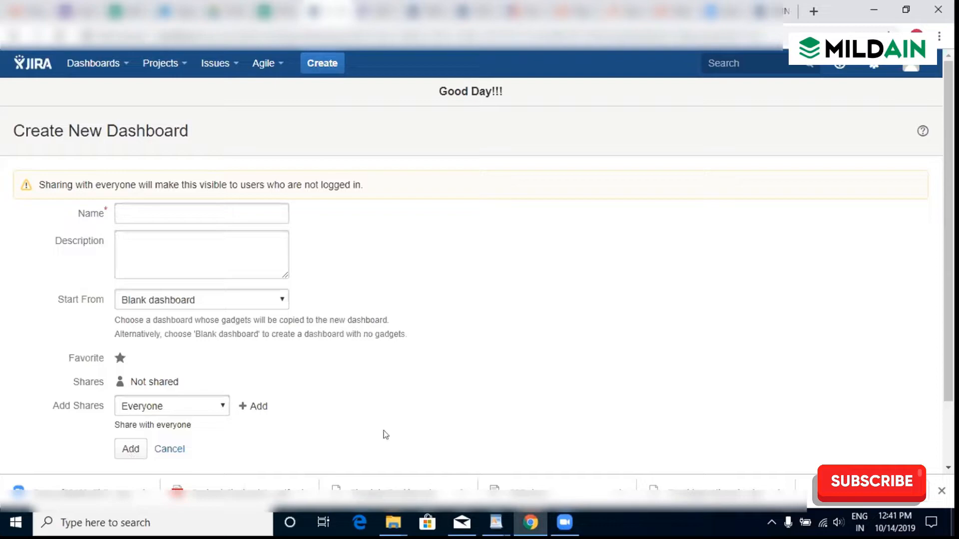
left_click(175, 455)
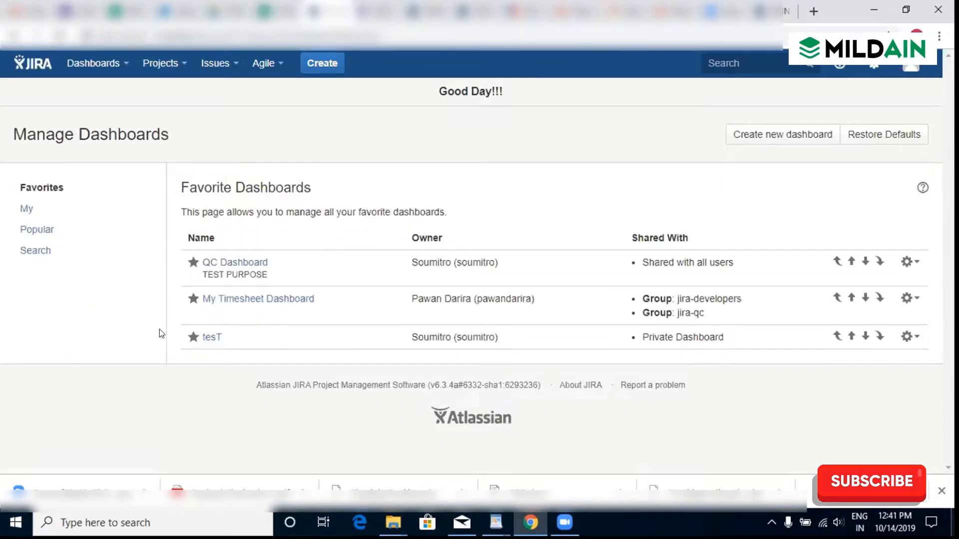
Open My Timesheet Dashboard from the list of favorite dashboards
left_click(97, 70)
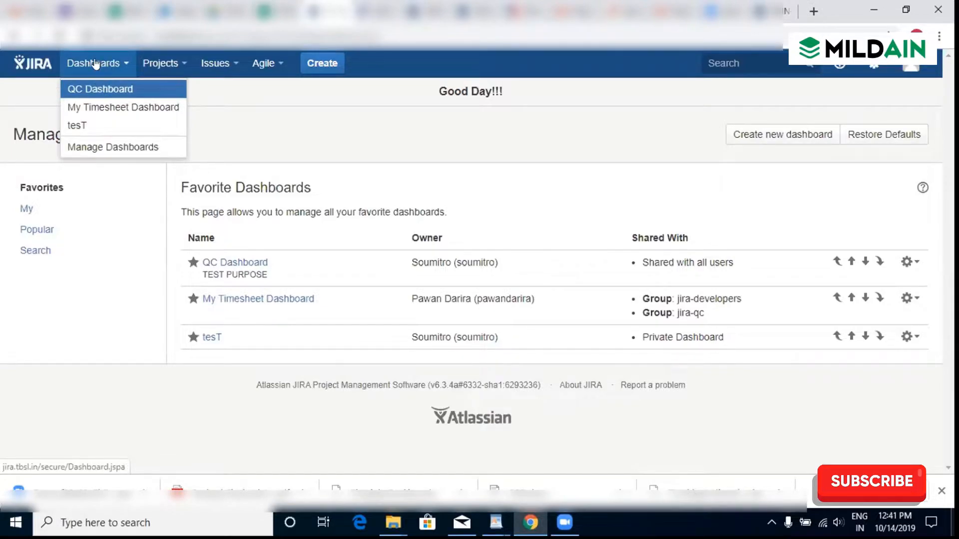
left_click(76, 65)
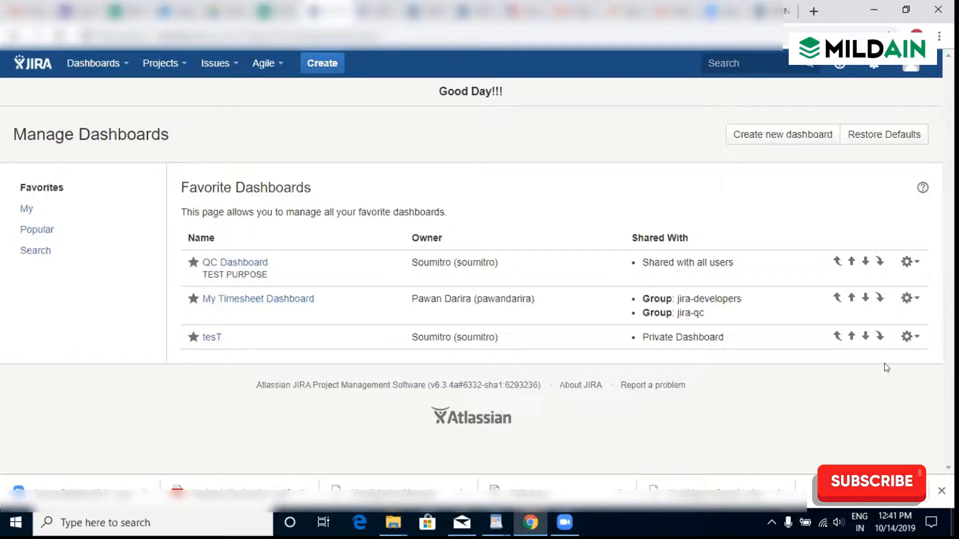
left_click(107, 64)
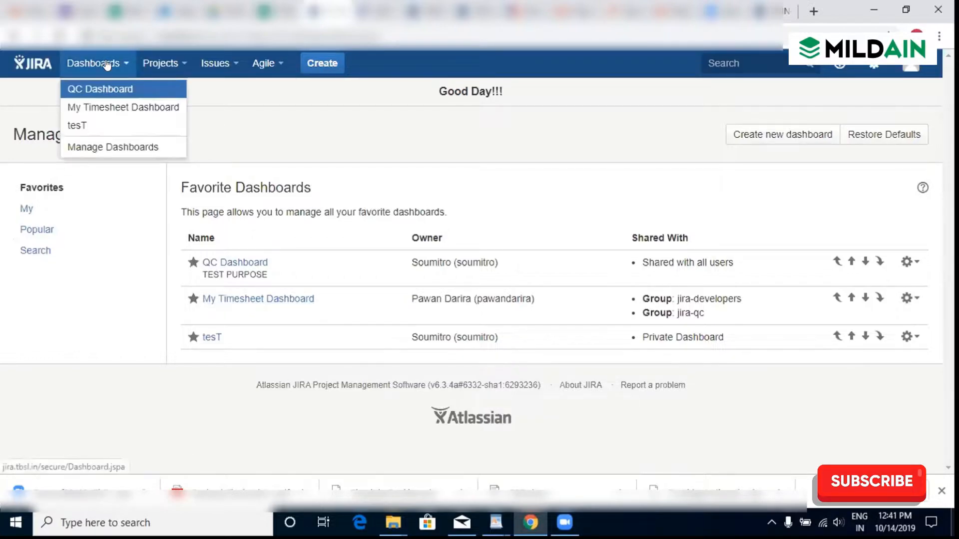
double_click(94, 106)
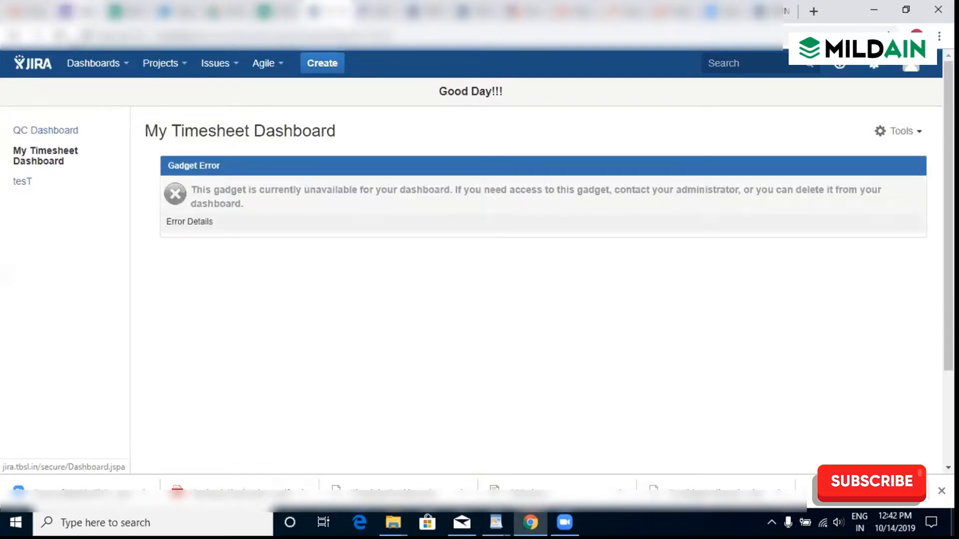
Switch to the QC Dashboard
left_click(86, 65)
left_click(86, 89)
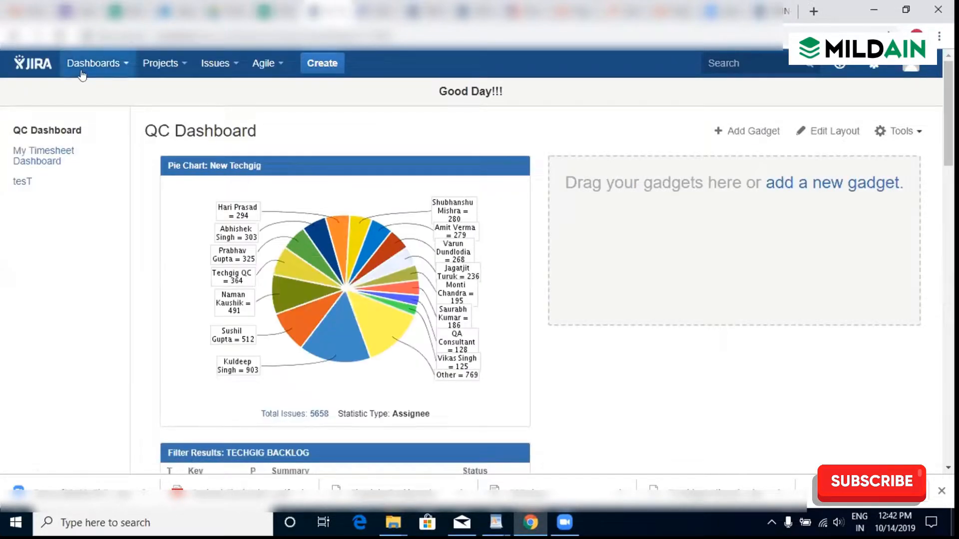
left_click(82, 75)
left_click(86, 89)
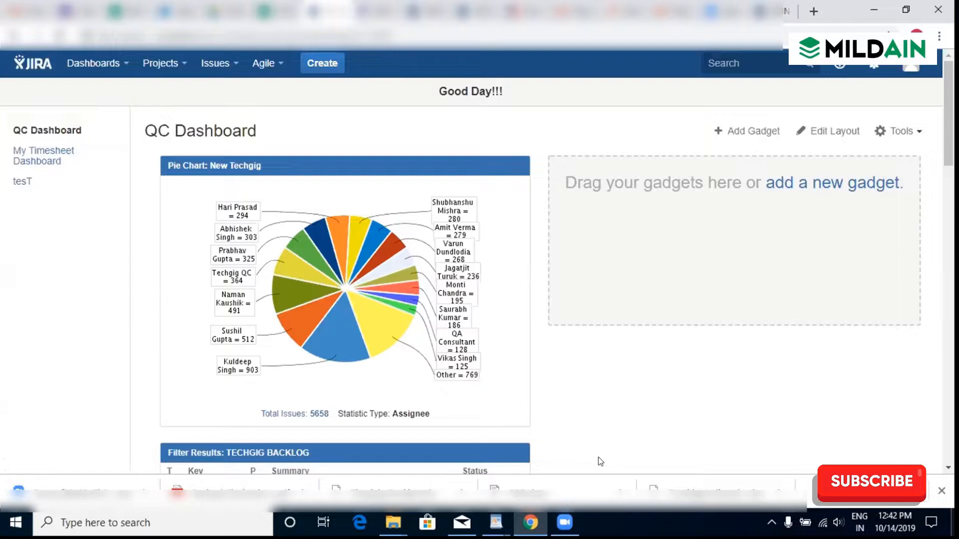
Examine the QC Dashboard's New Techgig pie chart and the filter results gadgets, including TECHGIG BACKLOG, Test Filter-cand and TJ-BATCH
mouse_move(384, 346)
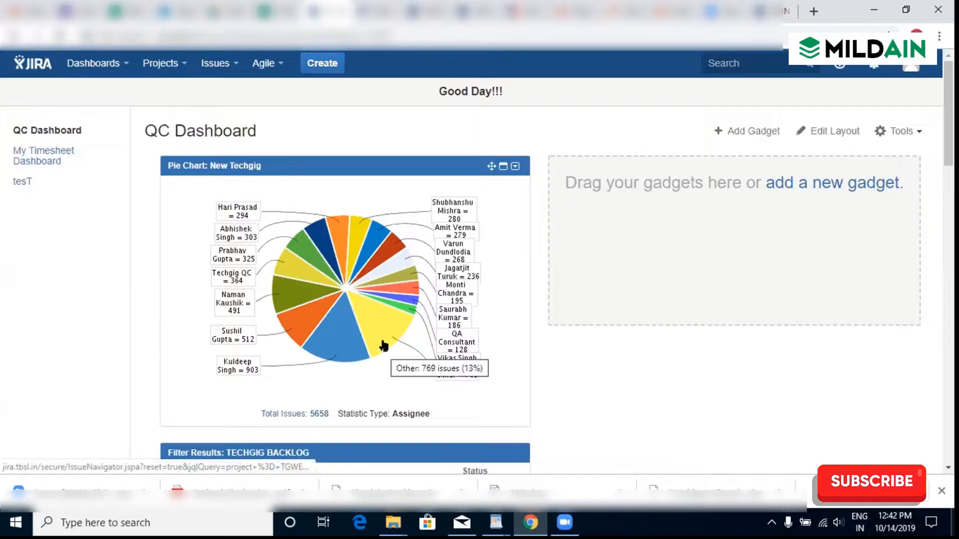
scroll(383, 345, "down", 7)
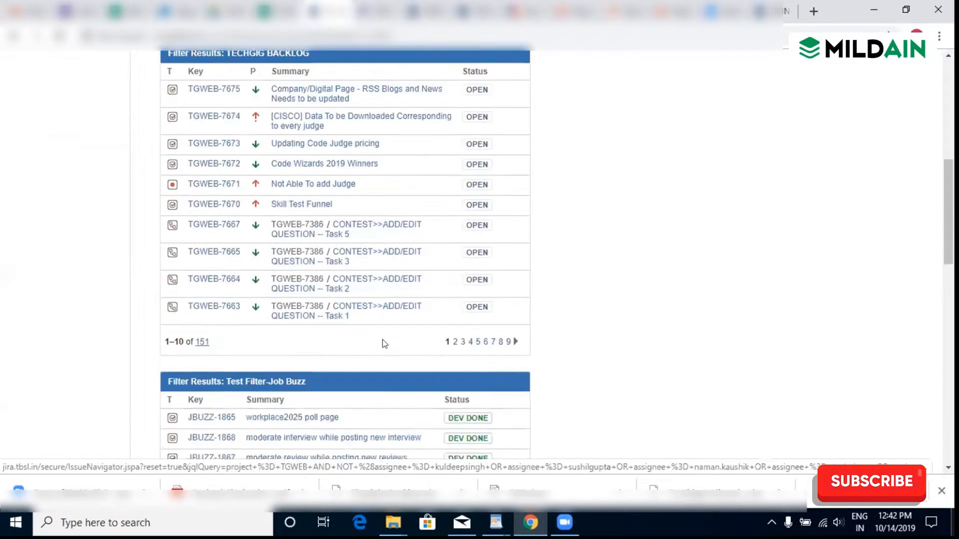
scroll(383, 343, "up", 7)
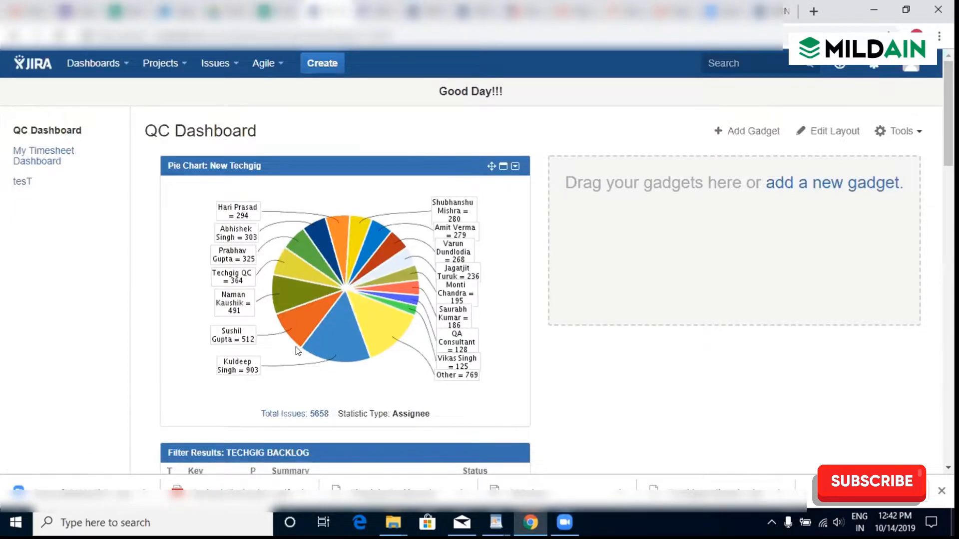
scroll(296, 346, "down", 7)
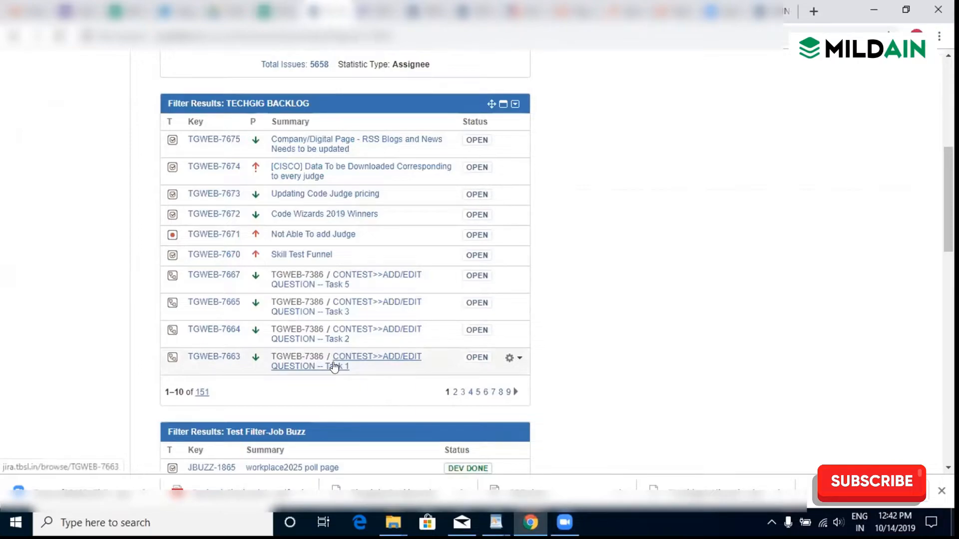
scroll(334, 368, "down", 4)
scroll(380, 399, "down", 7)
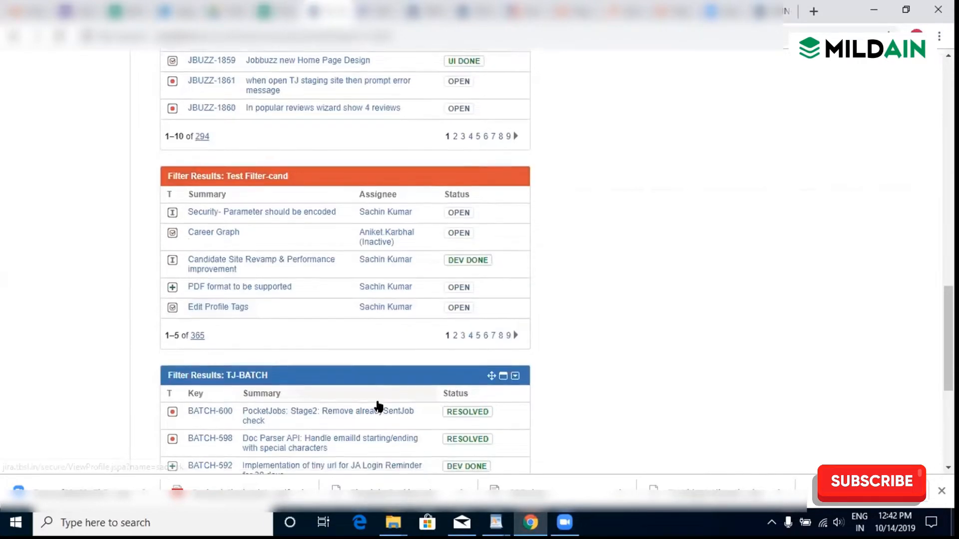
scroll(379, 400, "up", 15)
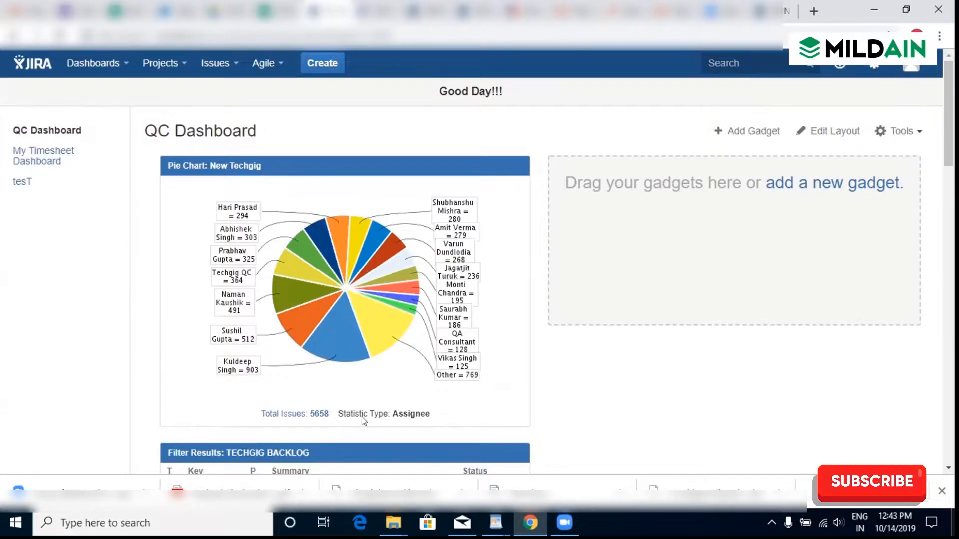
scroll(361, 416, "down", 3)
scroll(363, 422, "down", 3)
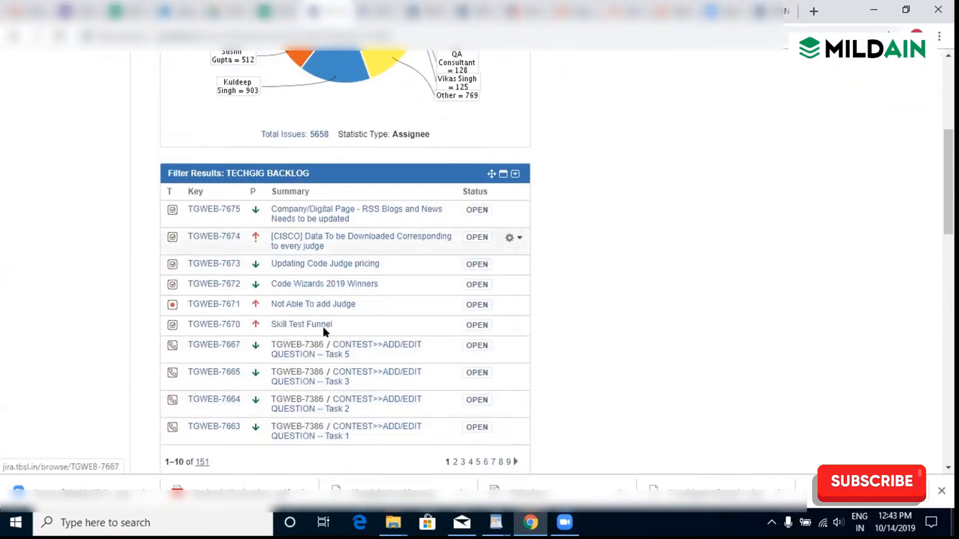
Browse the available gadgets in the QC Dashboard's Gadget Directory, including Issue Statistics, Heat Map and Introduction, and close the directory
scroll(323, 357, "down", 5)
scroll(754, 350, "up", 10)
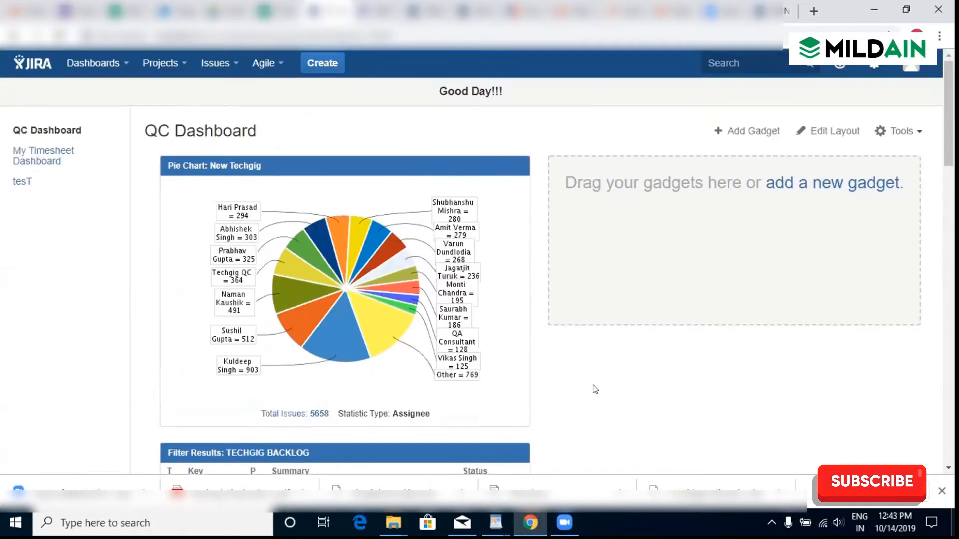
left_click(733, 132)
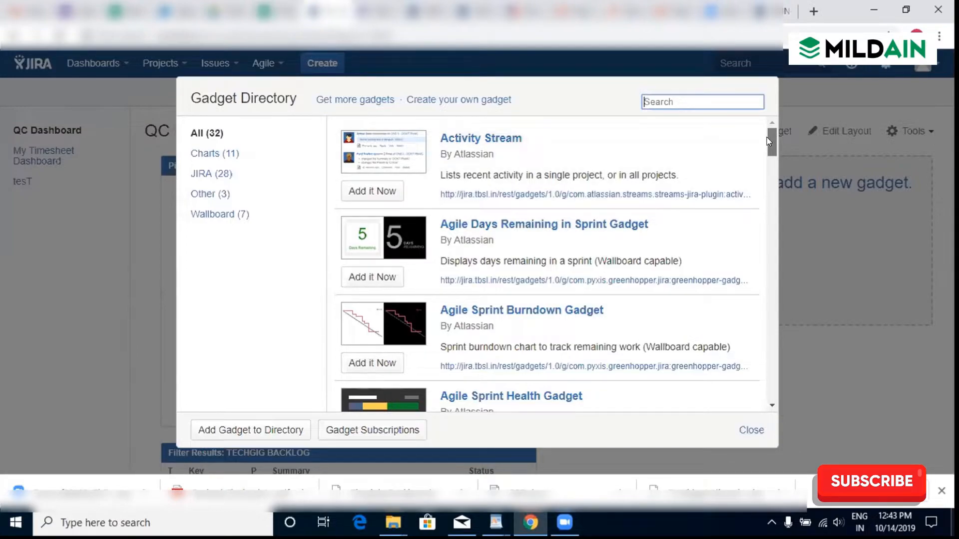
scroll(766, 137, "down", 8)
scroll(784, 239, "down", 10)
right_click(788, 281)
left_click(774, 278)
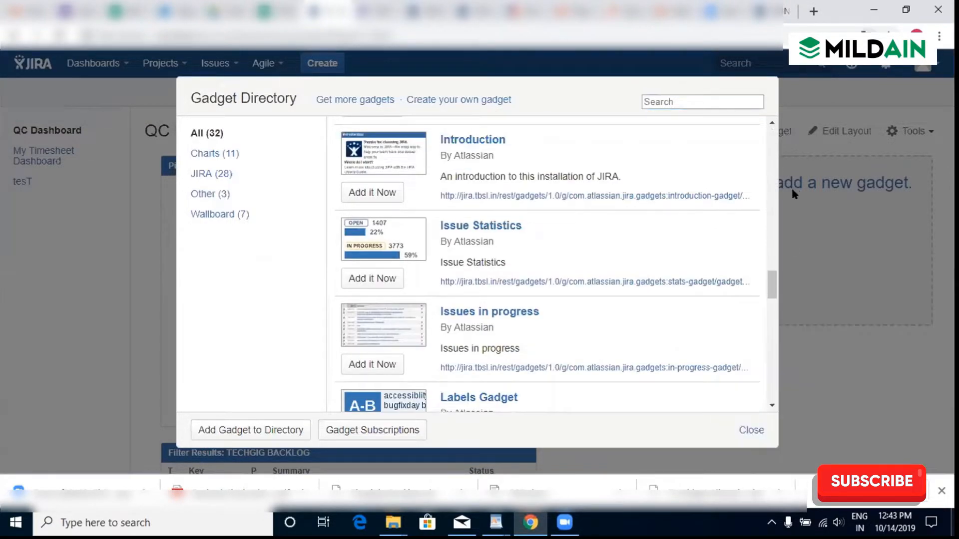
mouse_move(773, 280)
left_mouse_down()
mouse_move(772, 367)
mouse_move(773, 266)
left_mouse_up()
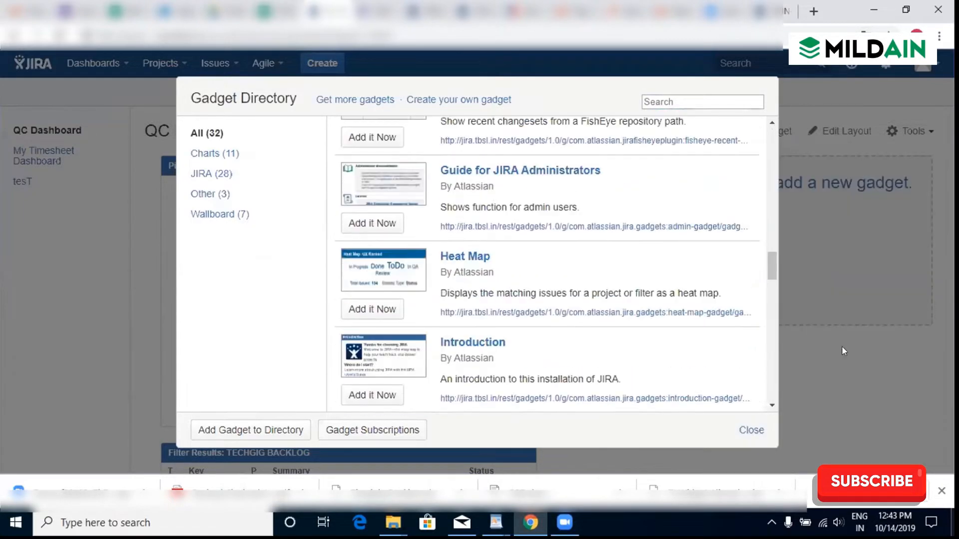
left_click(751, 430)
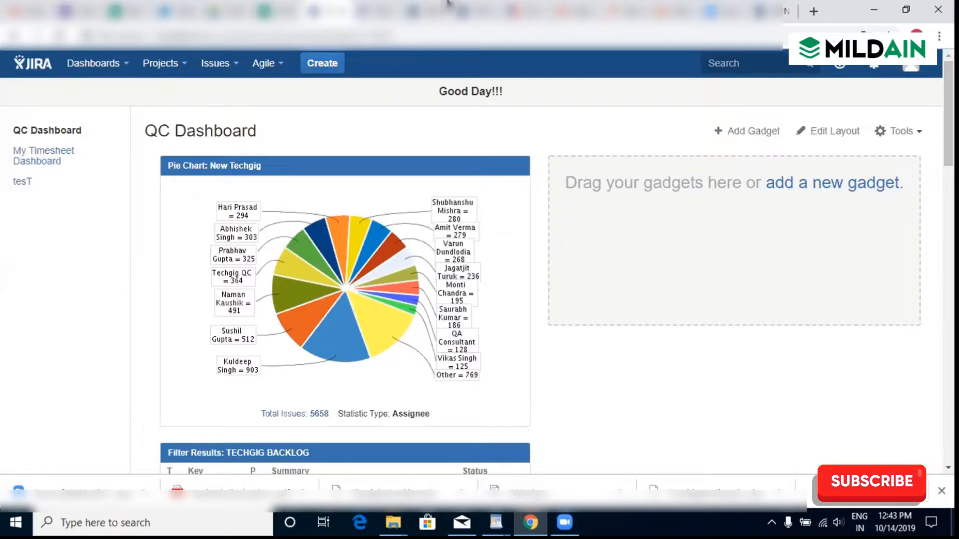
Reopen the QC Dashboard from the list of favorite dashboards, and view its Gadget Directory without adding anything
left_click(105, 65)
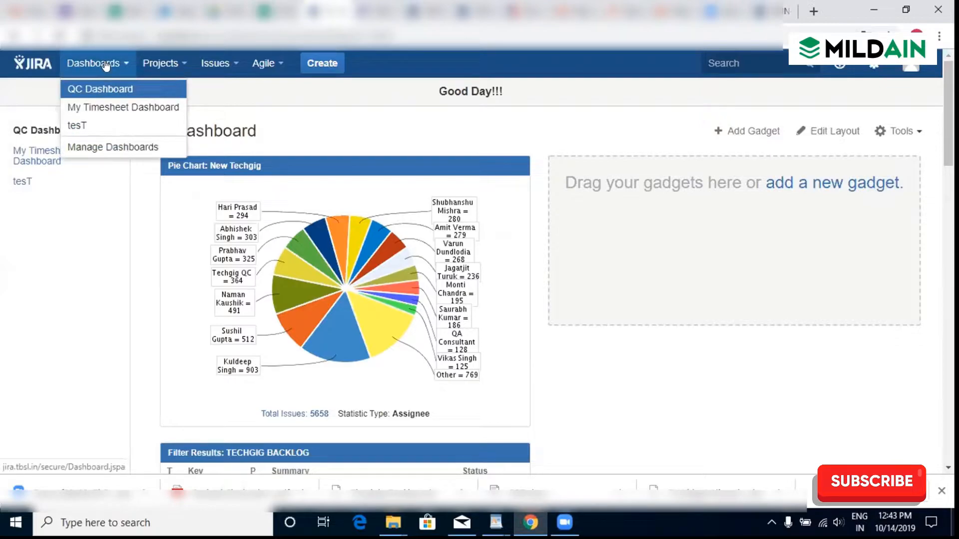
left_click(113, 147)
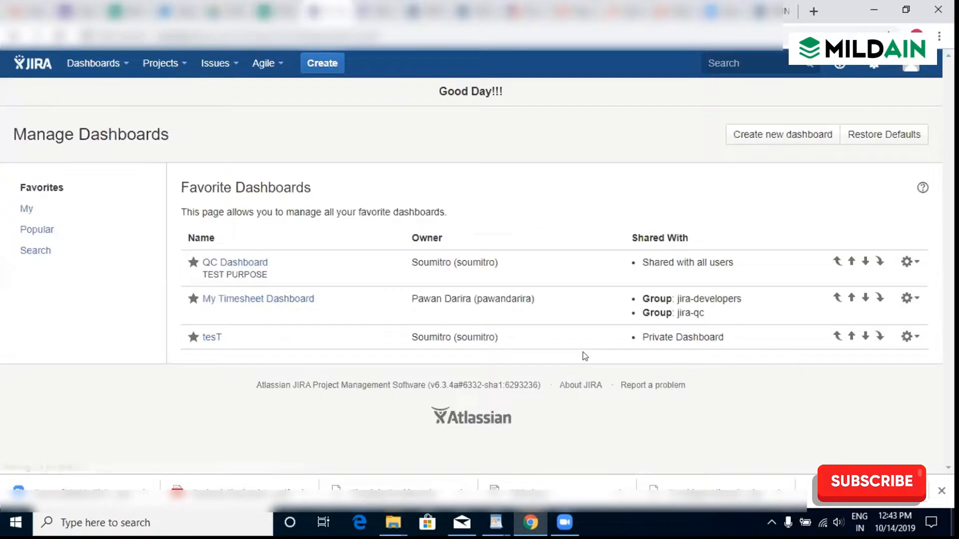
left_click(106, 65)
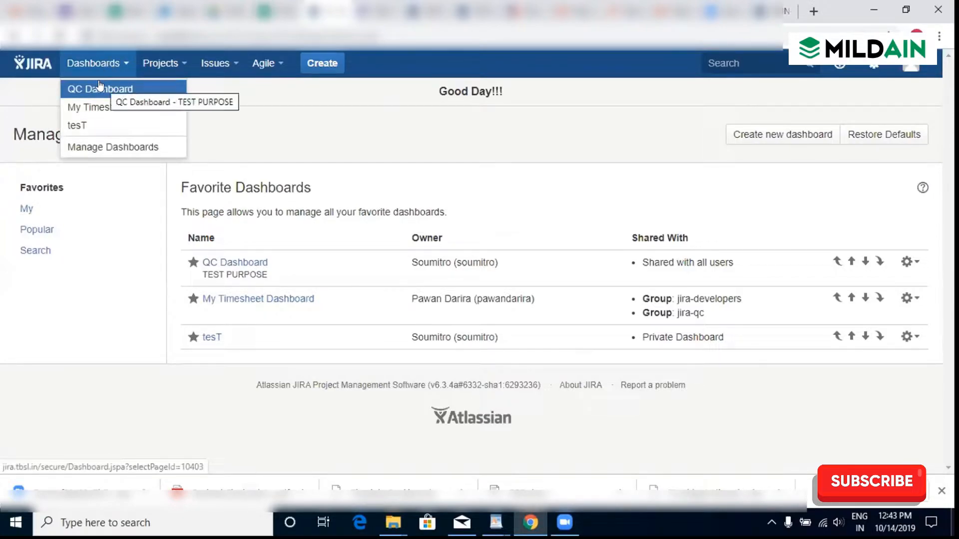
mouse_move(267, 63)
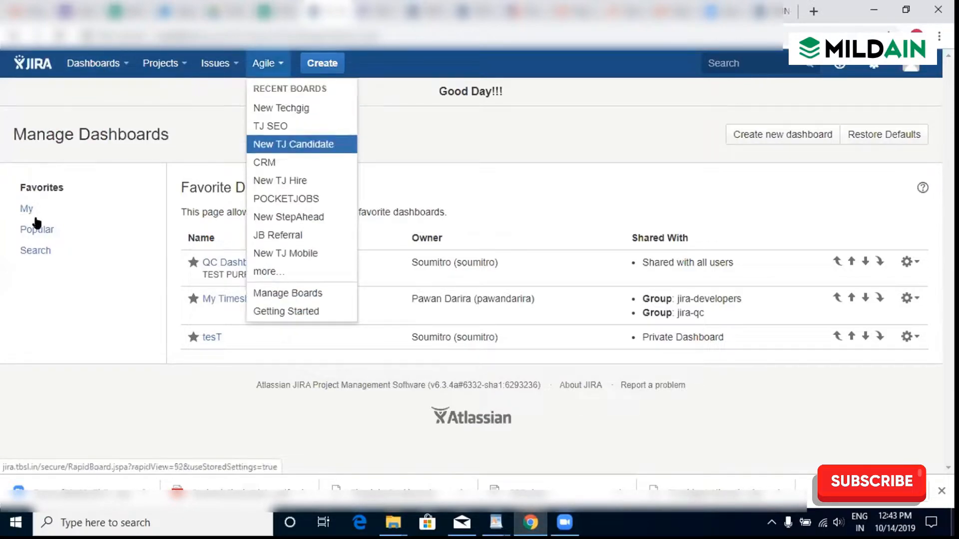
left_click(239, 264)
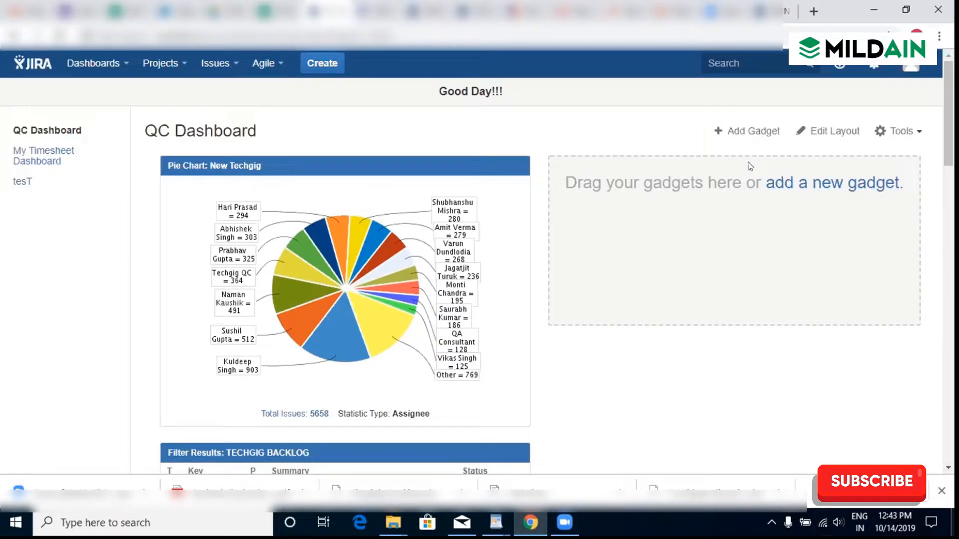
left_click(730, 133)
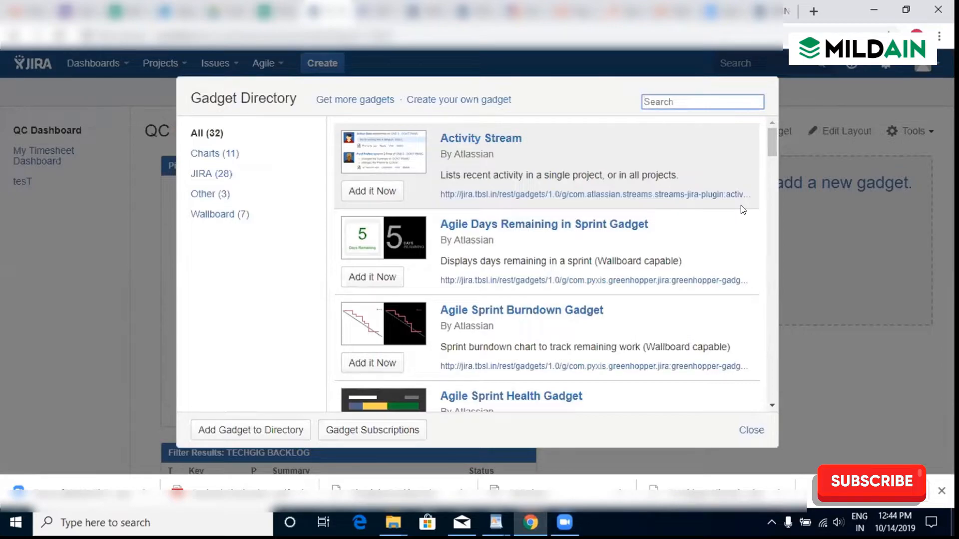
left_click(752, 430)
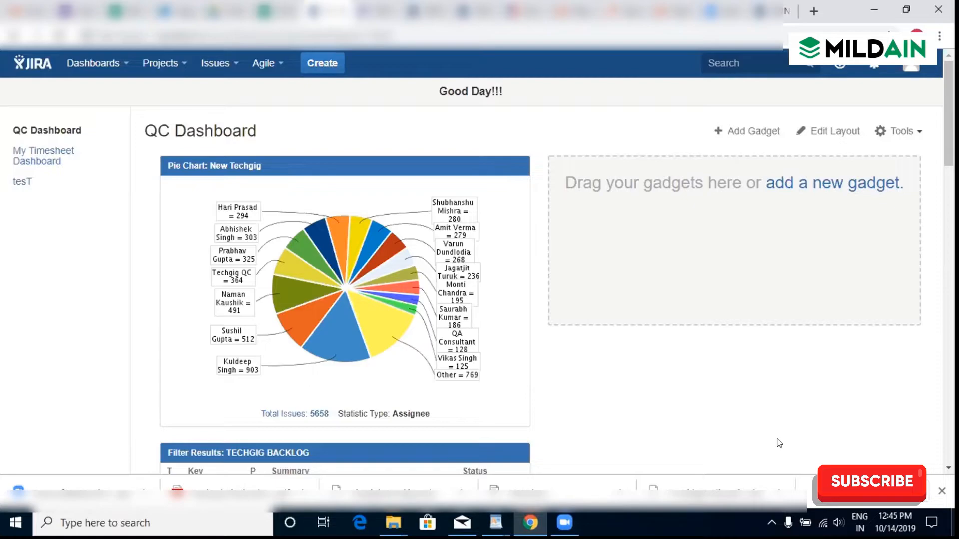
Examine the QC Dashboard's gadgets from the New Techgig pie chart through TECHGIG BACKLOG and Test Filter-Job Buzz to TJ-BATCH
scroll(631, 307, "down", 5)
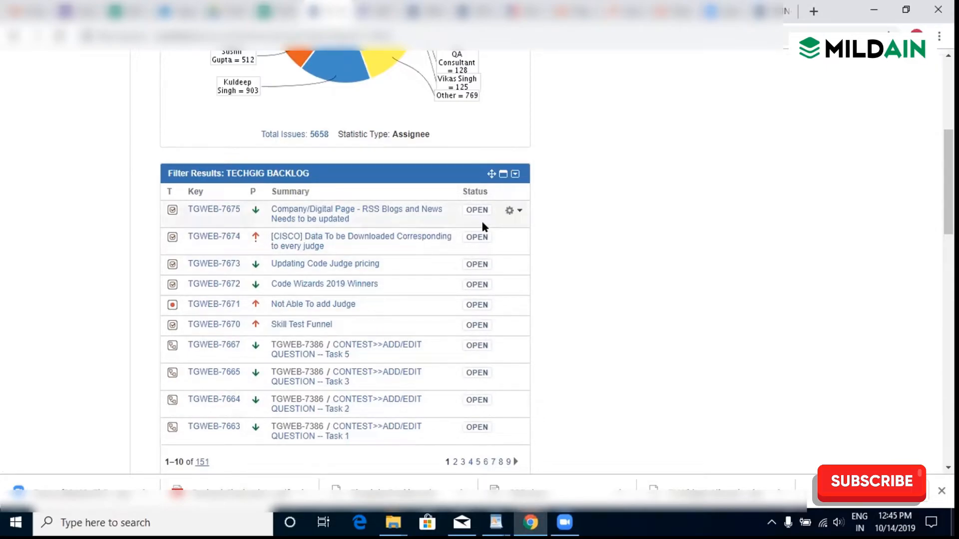
scroll(468, 329, "up", 4)
scroll(466, 330, "down", 5)
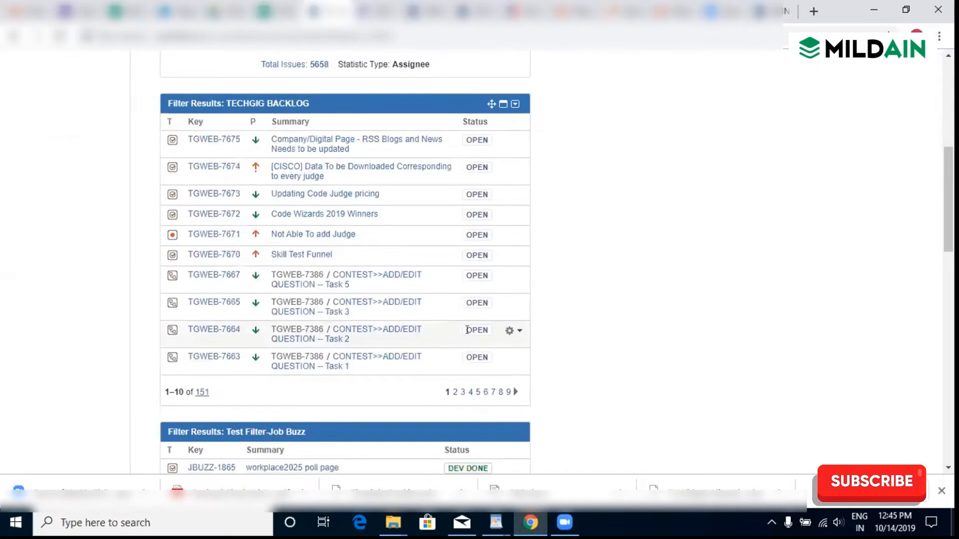
scroll(529, 319, "down", 4)
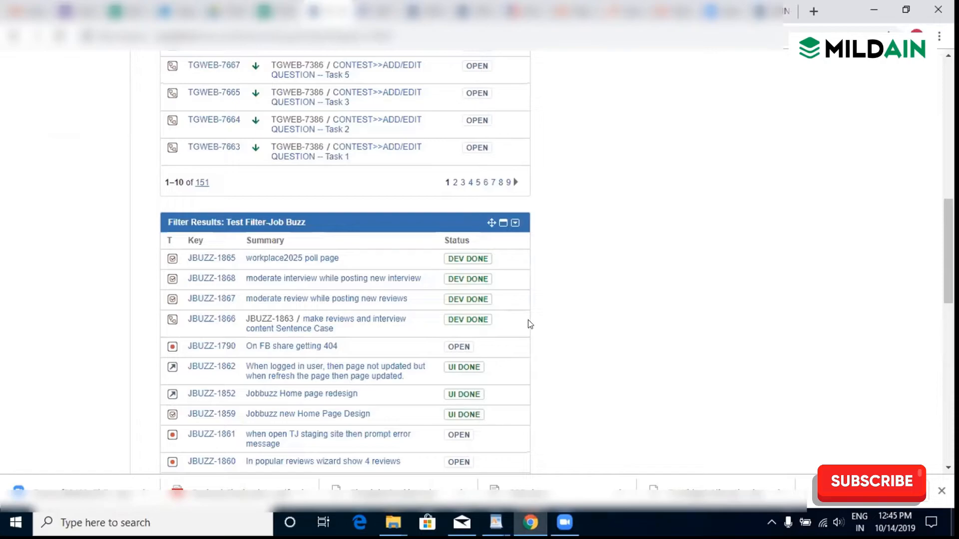
scroll(541, 437, "up", 10)
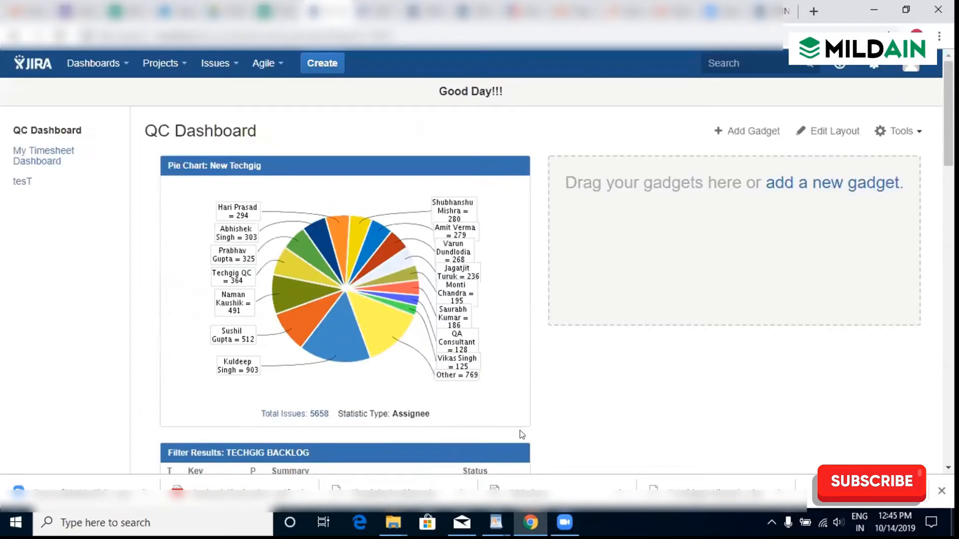
scroll(385, 288, "down", 15)
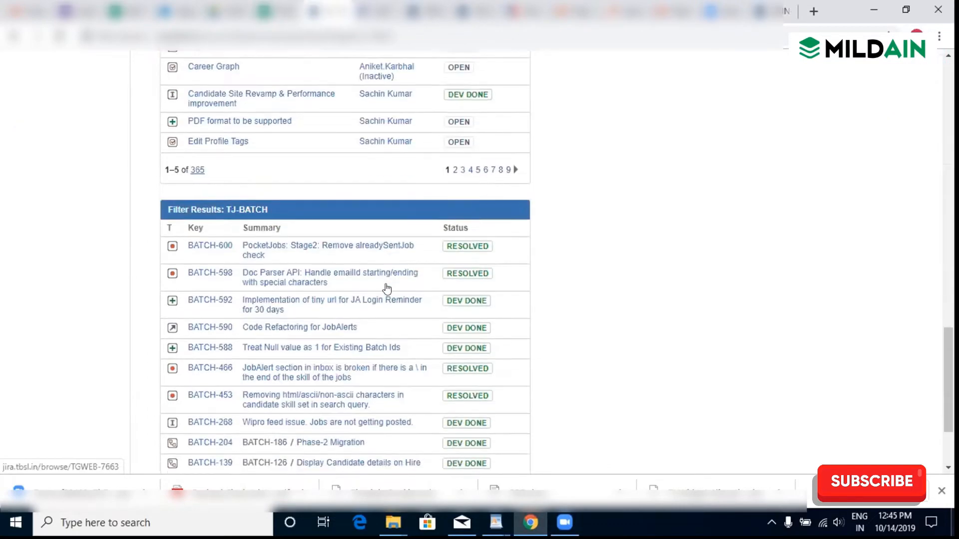
scroll(386, 284, "up", 15)
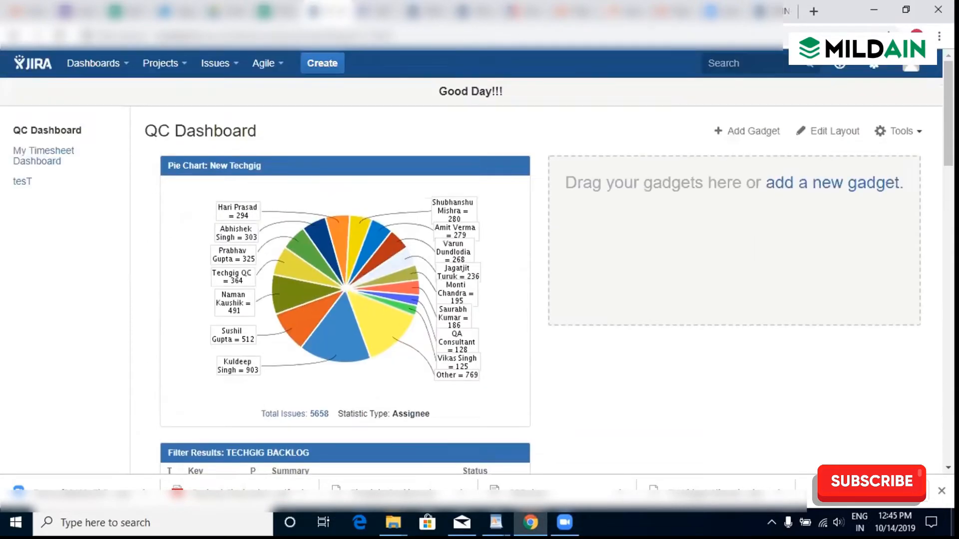
Change the QC Dashboard layout to a narrow first column with a wide second column, and review the rearranged gadgets
left_click(830, 134)
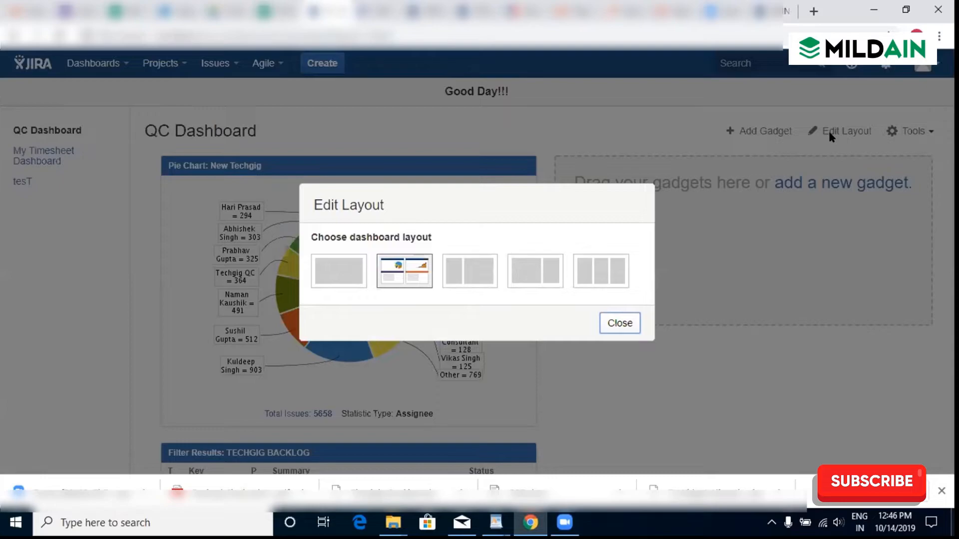
left_click(473, 273)
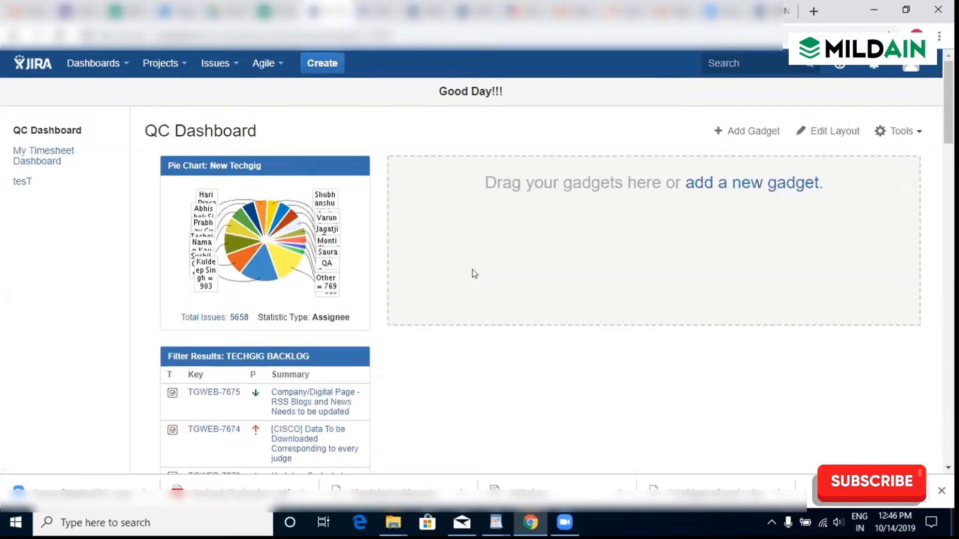
scroll(429, 420, "down", 15)
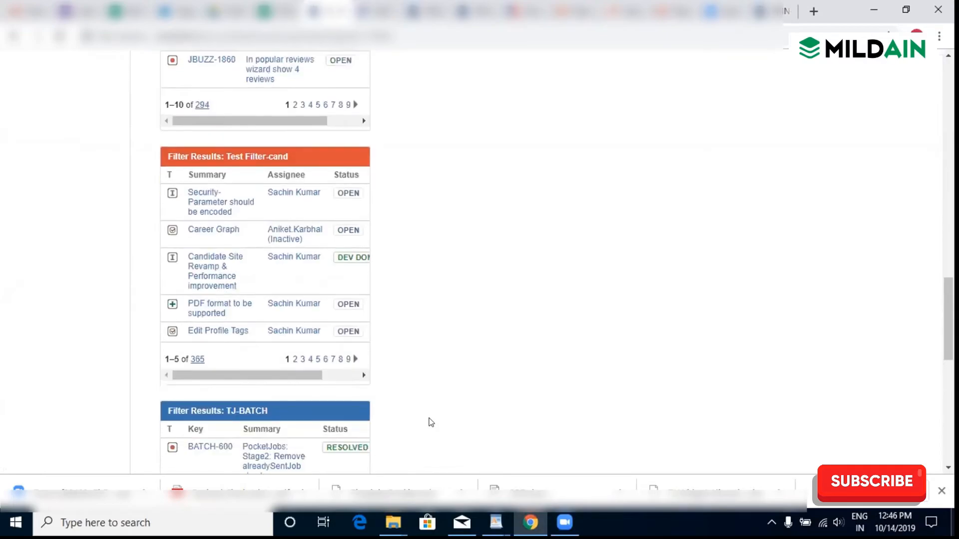
scroll(453, 470, "up", 15)
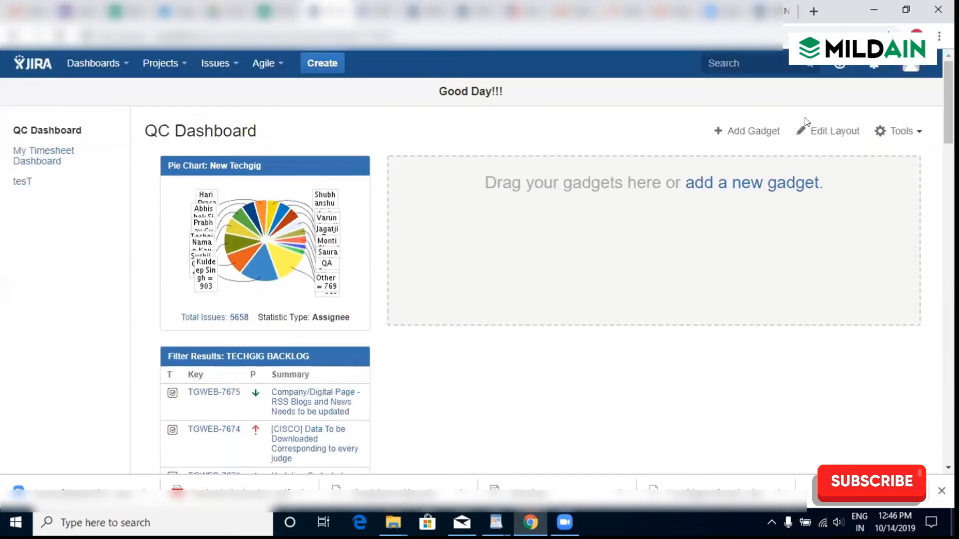
Set the QC Dashboard layout to three equal columns
left_click(839, 132)
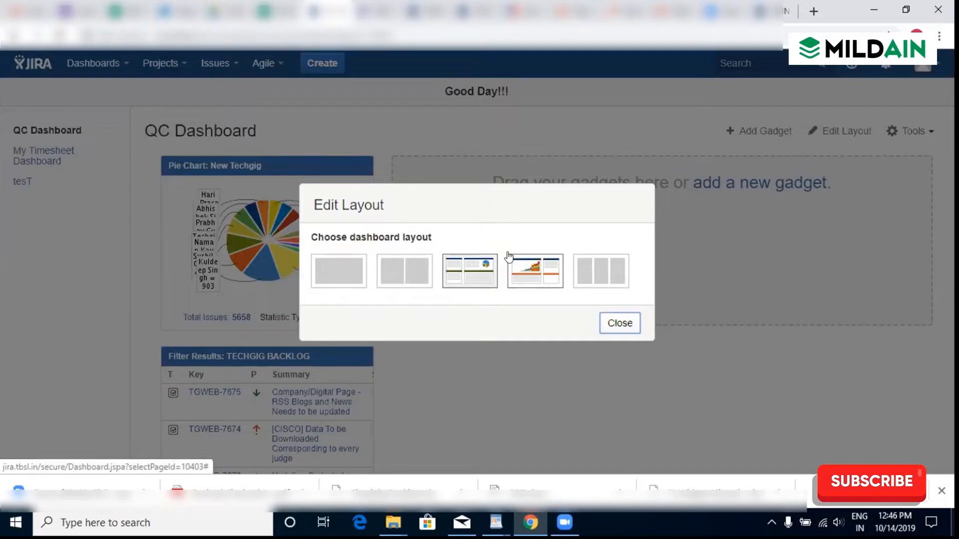
left_click(601, 271)
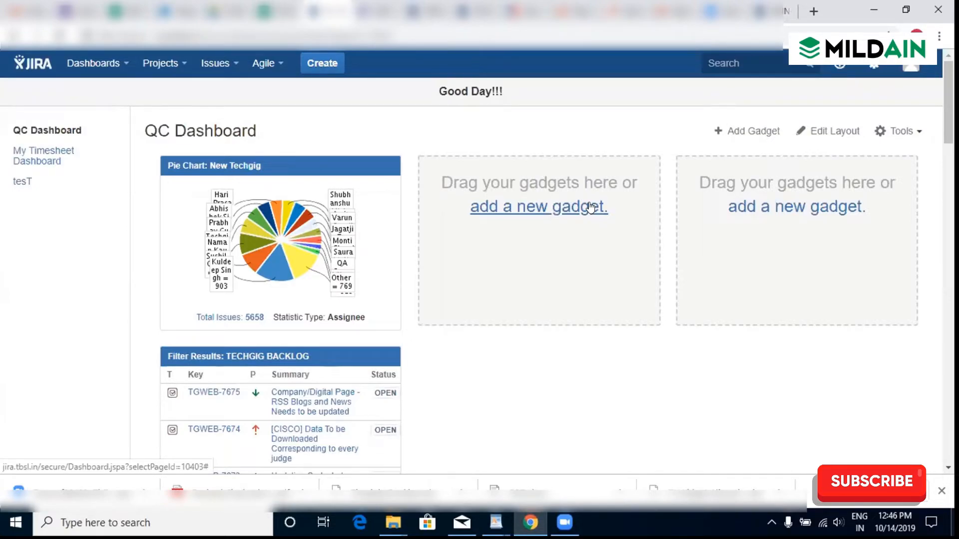
Open the tesT dashboard and look over its Gadget Directory and its existing gadgets, including Favorite Filters and Created vs. Resolved Chart
left_click(22, 181)
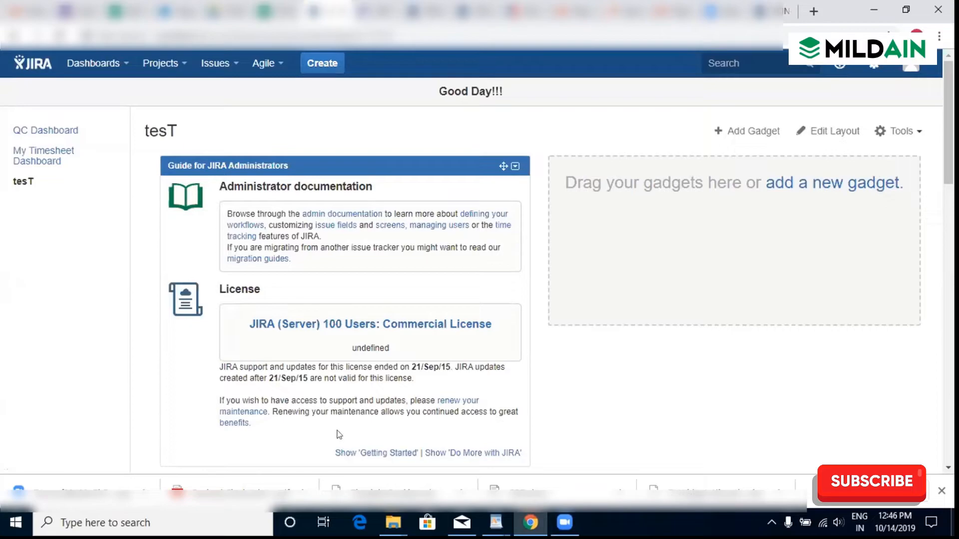
left_click(748, 131)
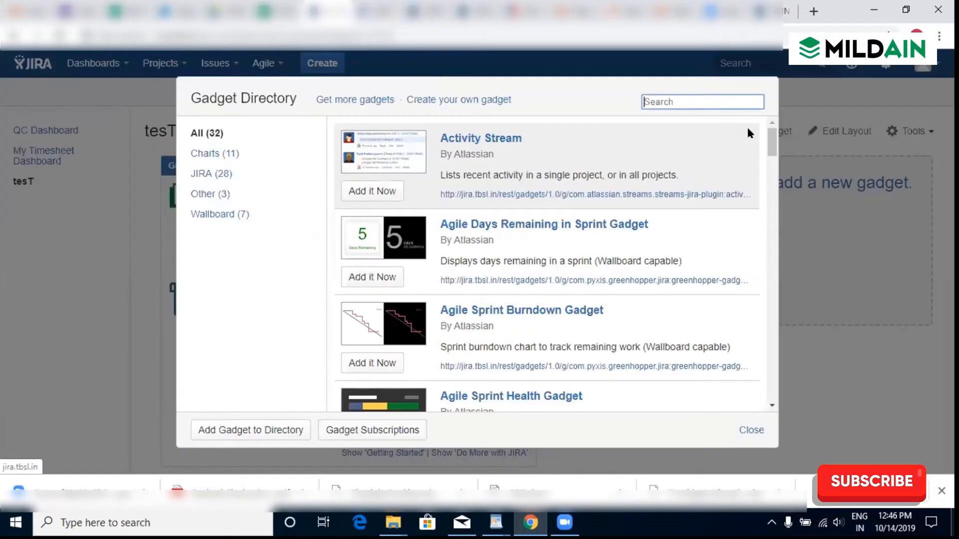
left_click(751, 429)
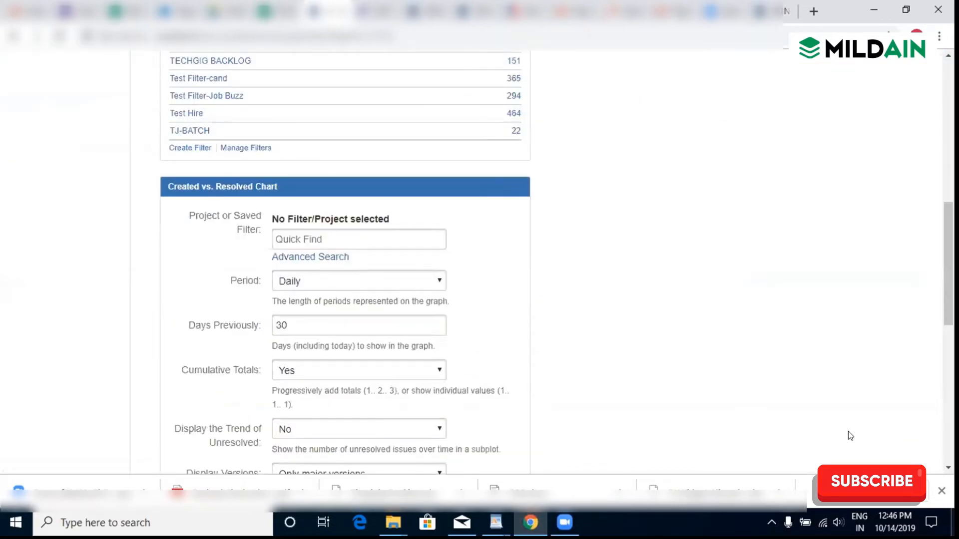
scroll(848, 436, "up", 7)
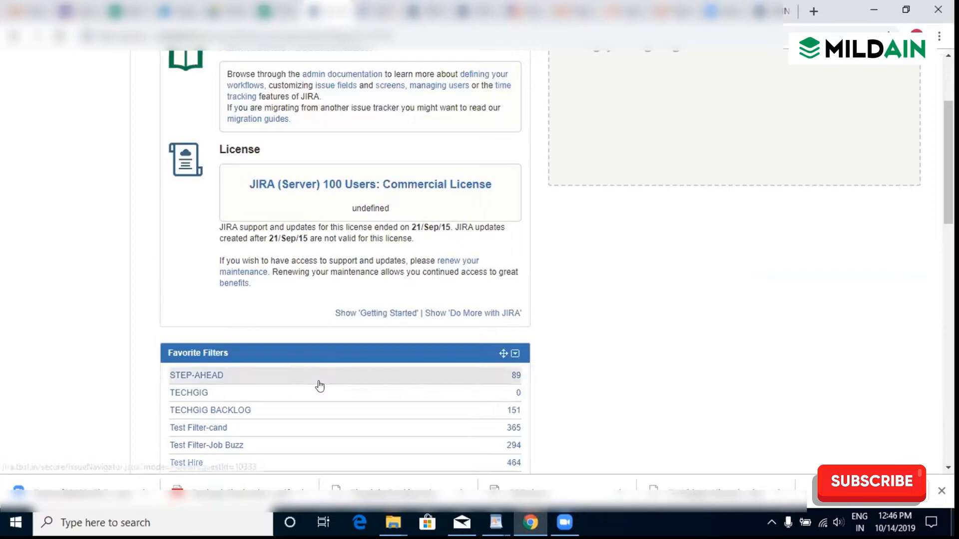
scroll(320, 384, "up", 1)
scroll(320, 385, "up", 3)
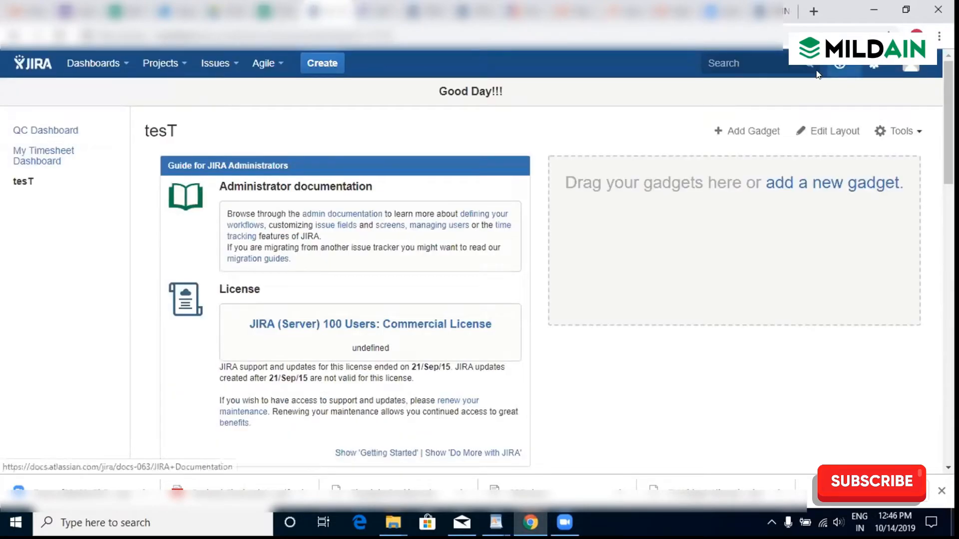
Switch to the QC Dashboard, on to My Timesheet Dashboard, and back to the tesT dashboard
left_click(27, 129)
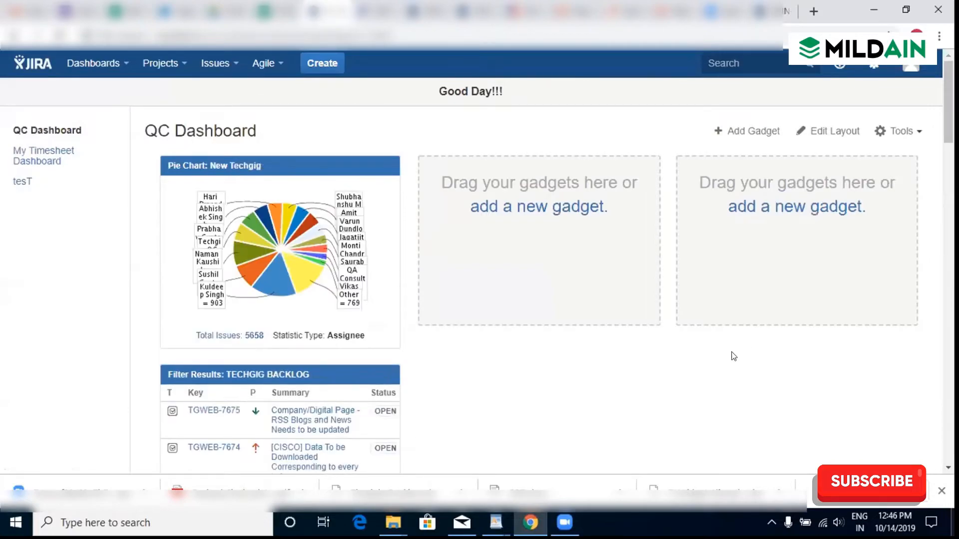
left_click(29, 165)
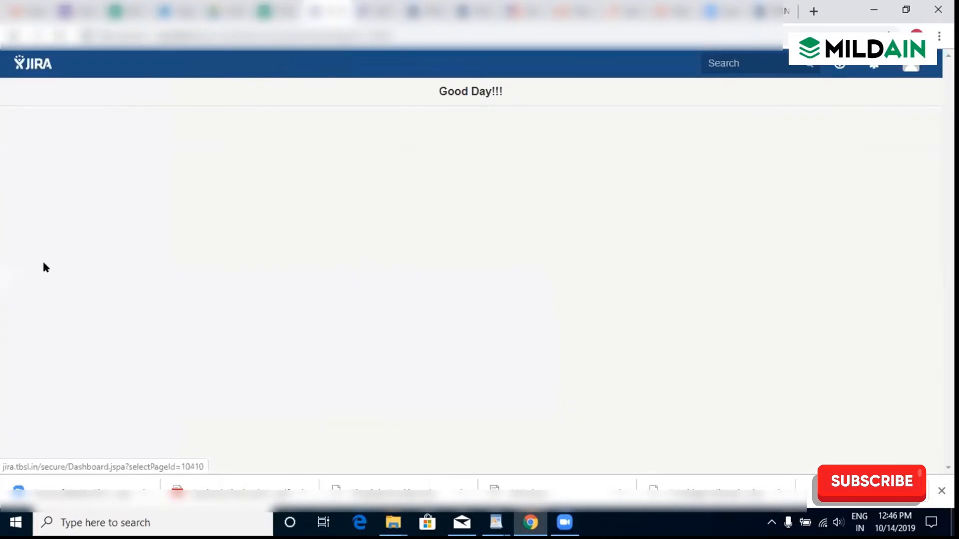
left_click(16, 185)
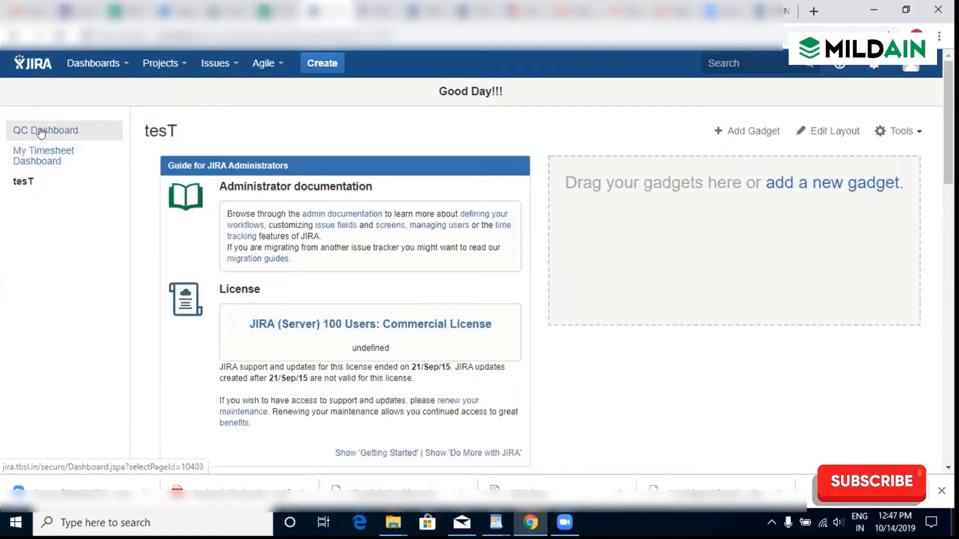
View the tesT dashboard's Gadget Directory, close it, and open the page for managing dashboards
left_click(738, 128)
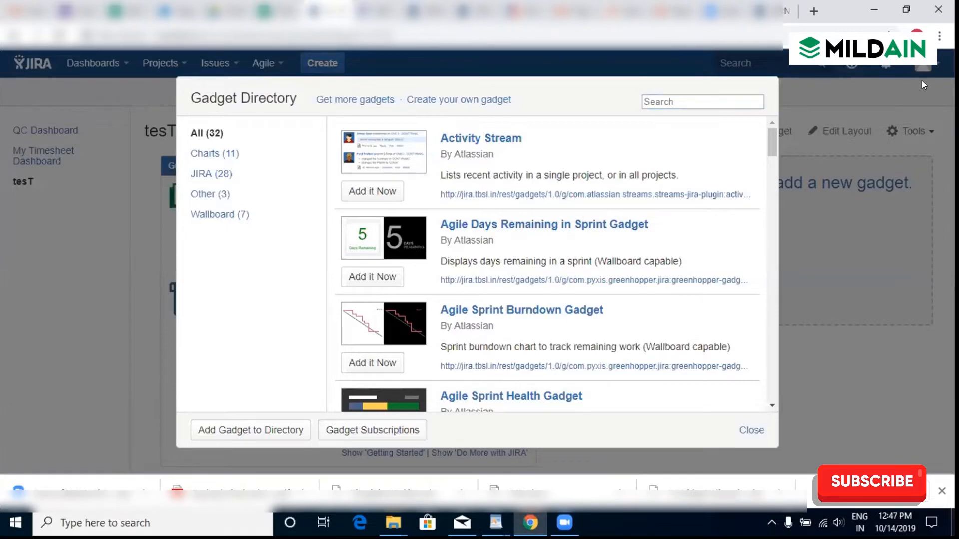
left_click(751, 431)
double_click(755, 182)
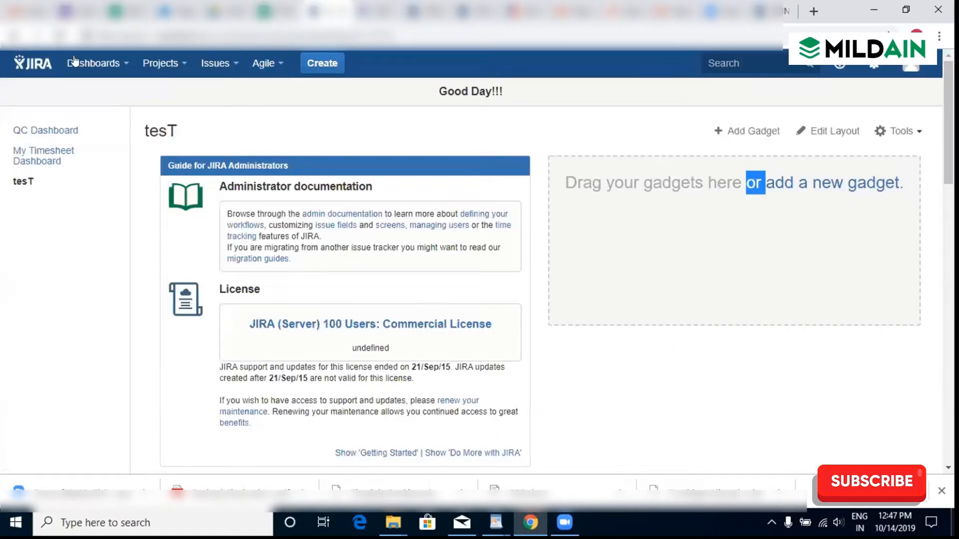
left_click(75, 63)
left_click(76, 145)
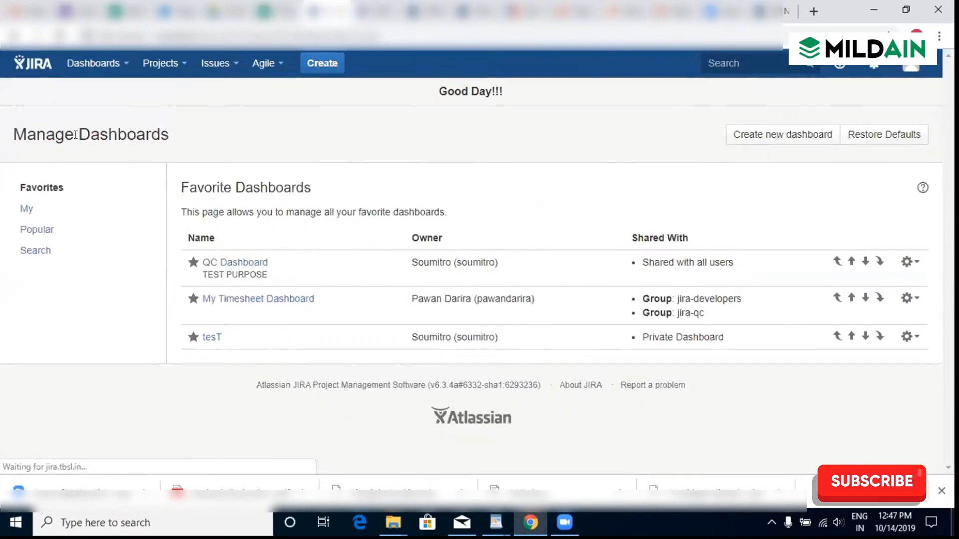
Create an unshared dashboard named TEST_14Oct with the description TEST PURPOSE, starting from a blank dashboard
left_click(768, 135)
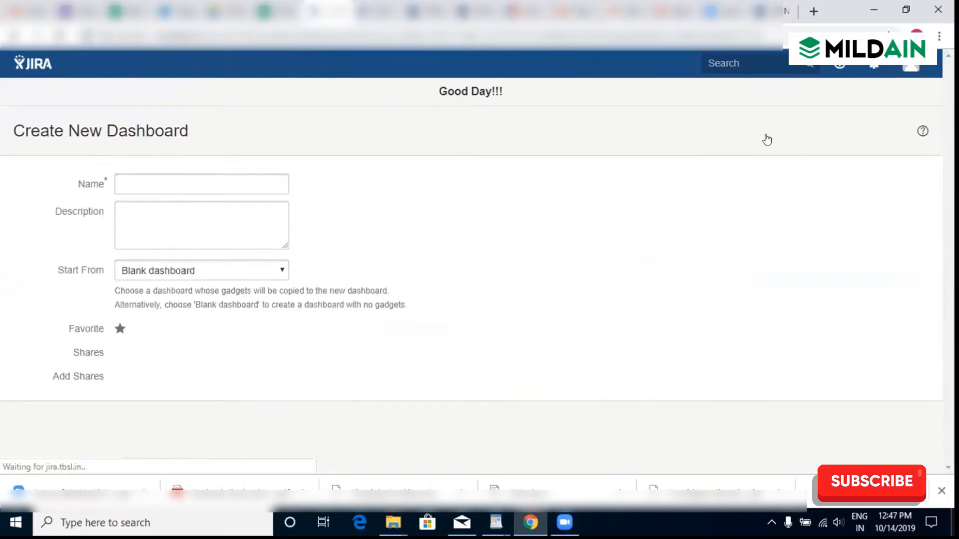
type("TEST")
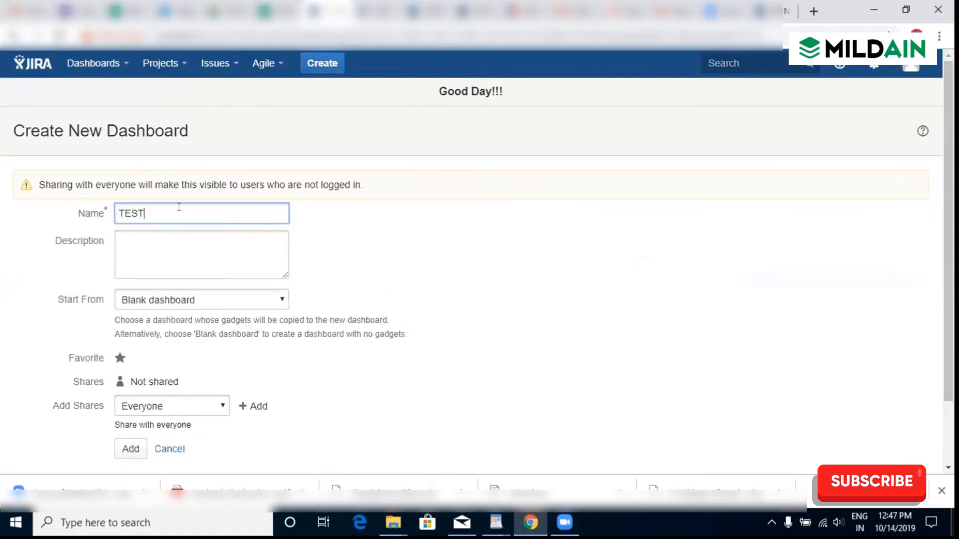
type("_14Oct")
left_click(191, 254)
type("TEST P")
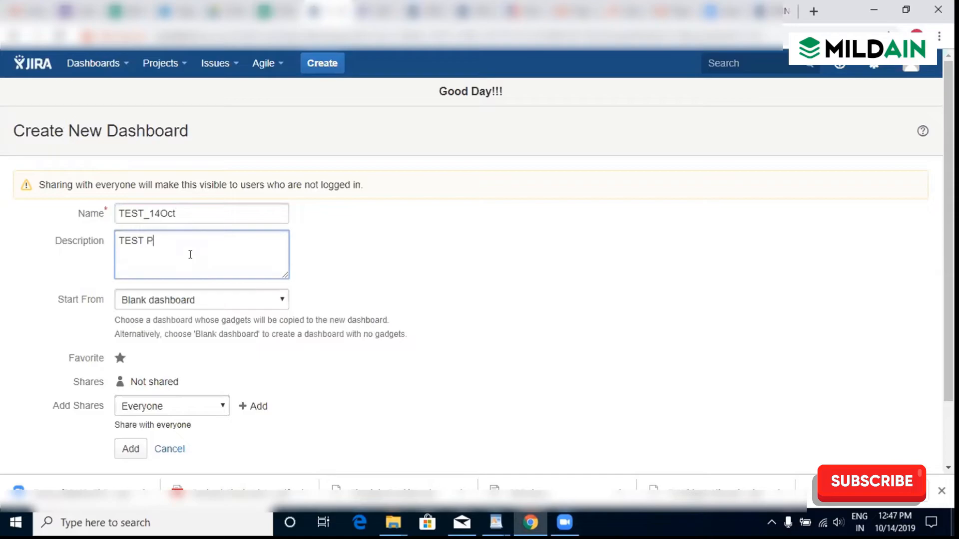
type("URPOSE")
left_click(170, 298)
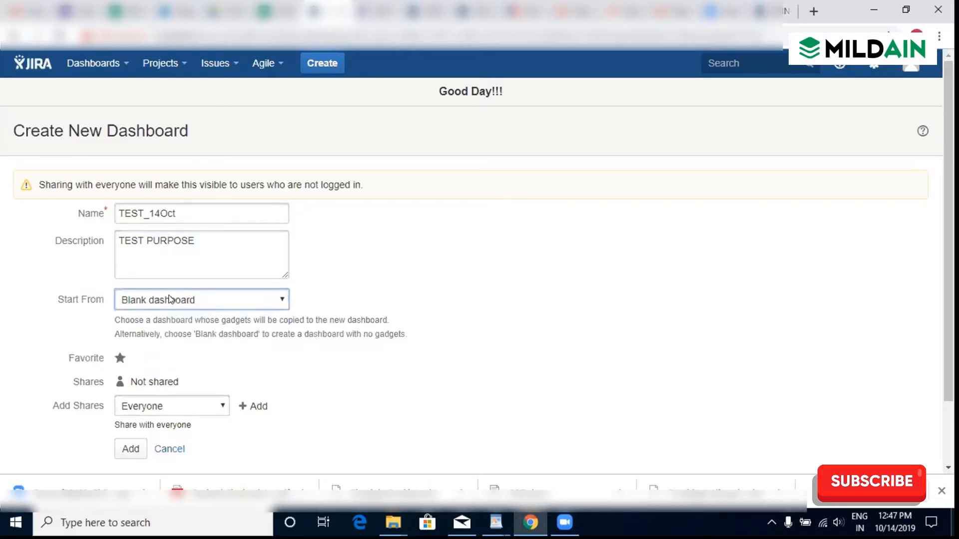
left_click(639, 400)
scroll(641, 400, "down", 2)
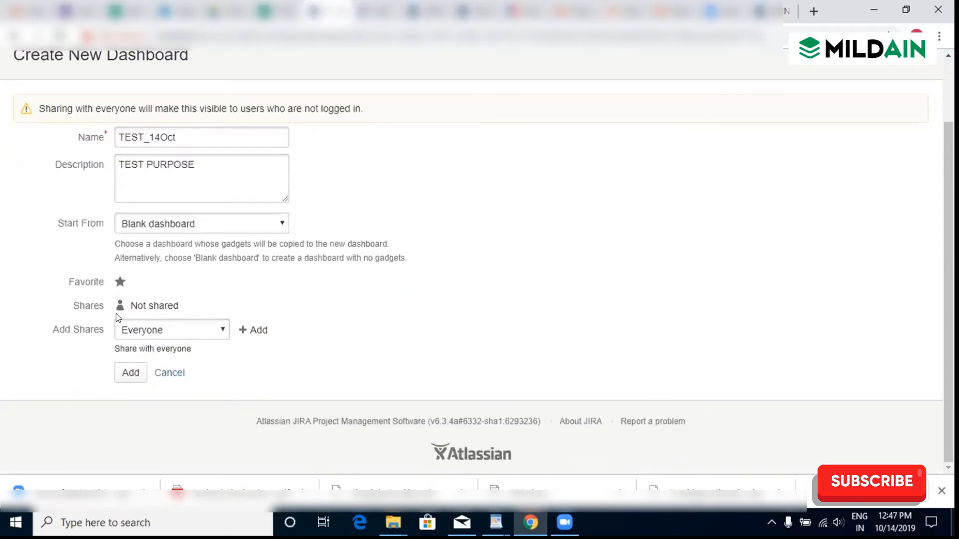
left_click(131, 372)
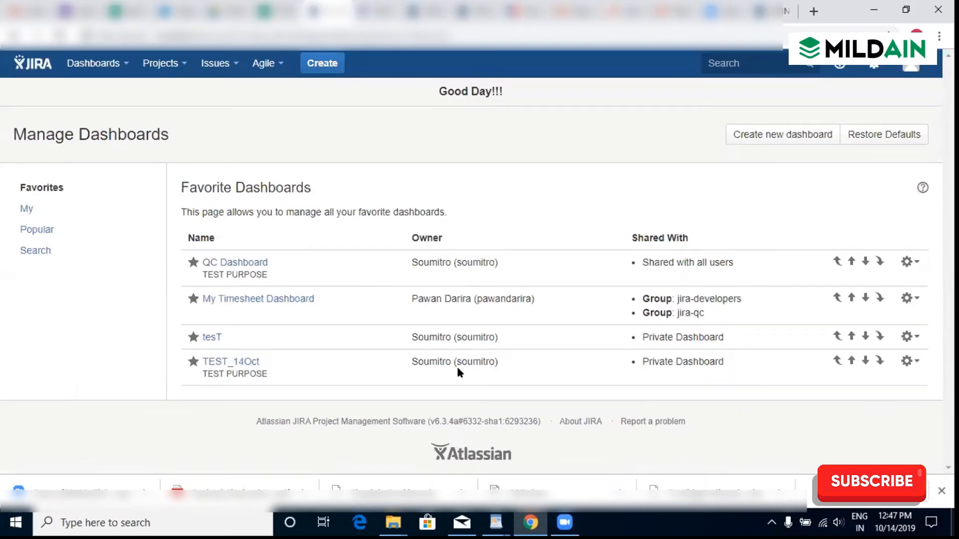
Open the newly created TEST_14Oct dashboard from the favorite dashboards
left_click_drag(722, 362, 604, 370)
left_click(604, 370)
left_click(220, 363)
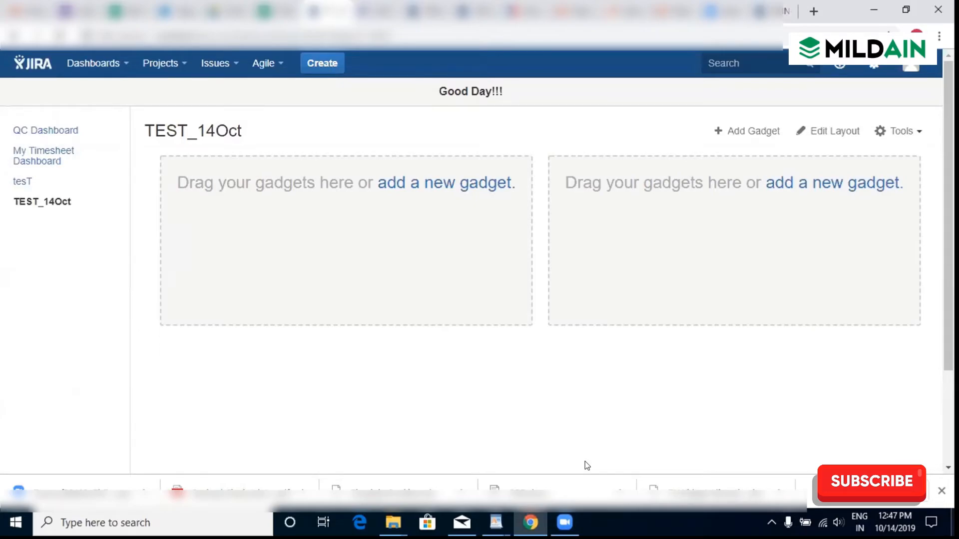
Add the Assigned to Me gadget twice to the TEST_14Oct dashboard and close the Gadget Directory
left_click(444, 185)
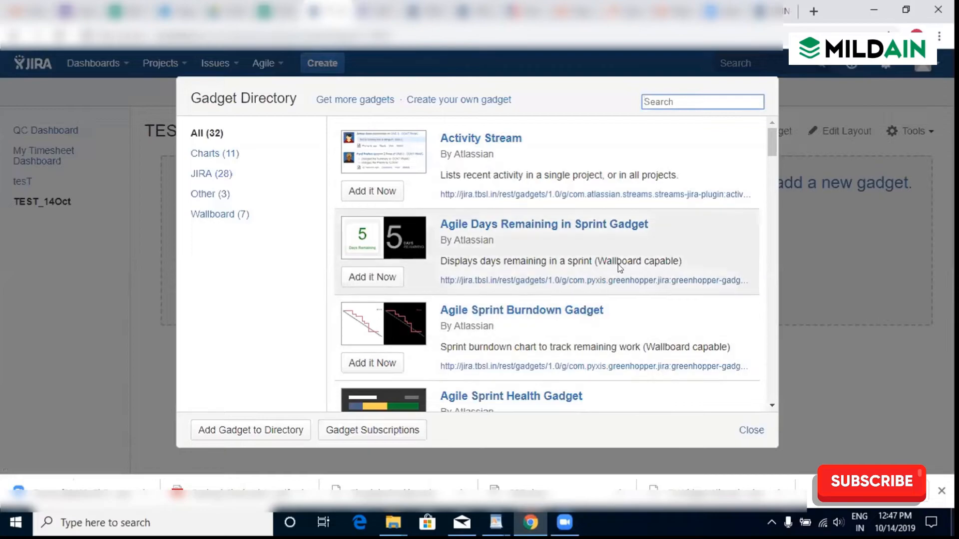
scroll(618, 259, "down", 5)
scroll(630, 364, "down", 4)
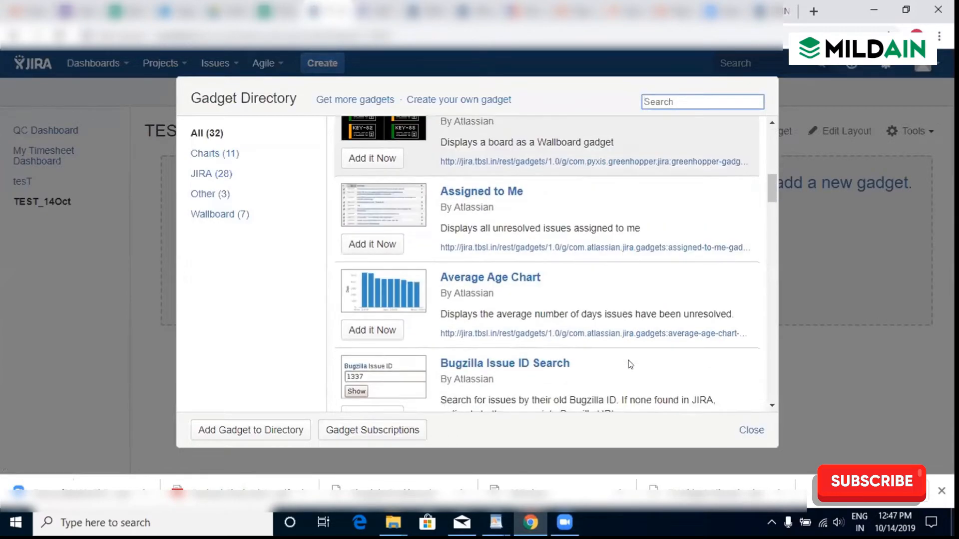
scroll(630, 363, "down", 1)
scroll(630, 364, "up", 3)
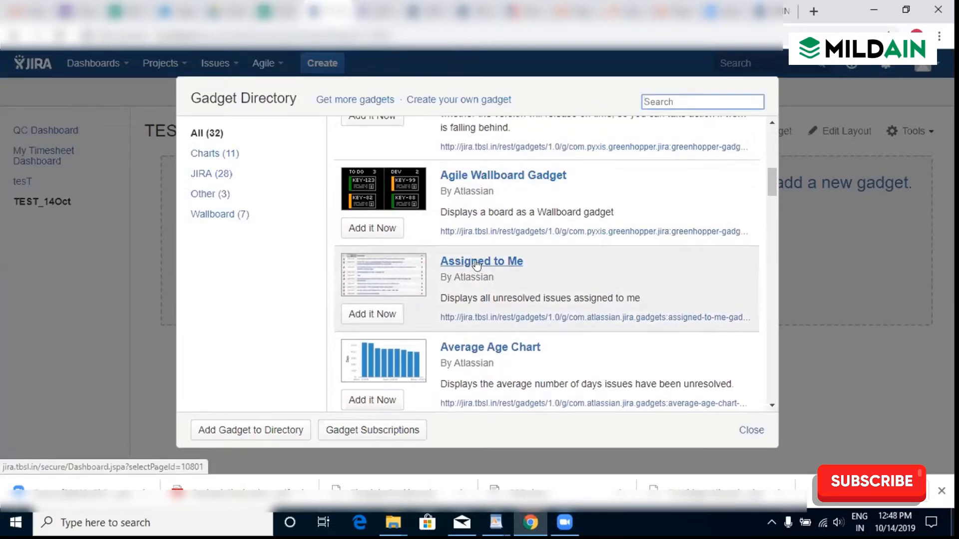
left_click(372, 314)
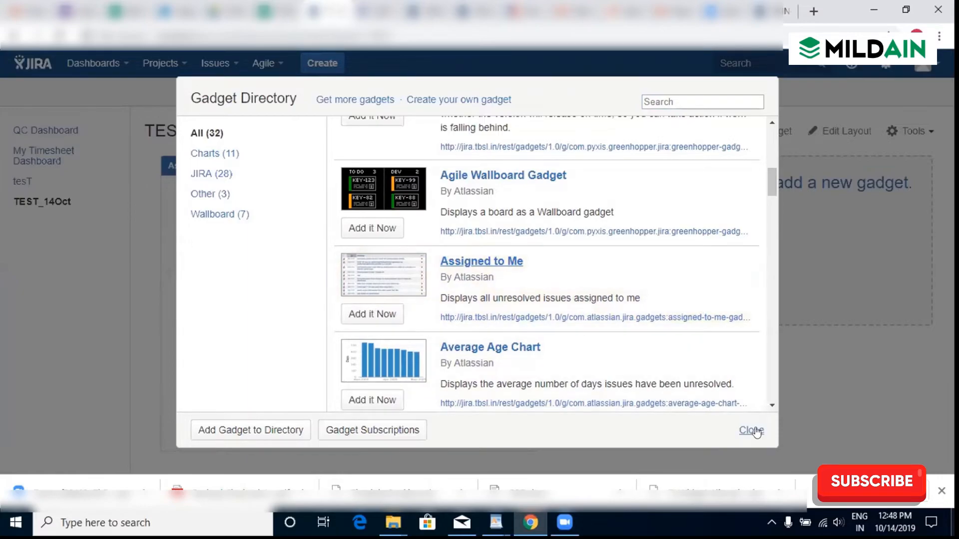
left_click(374, 320)
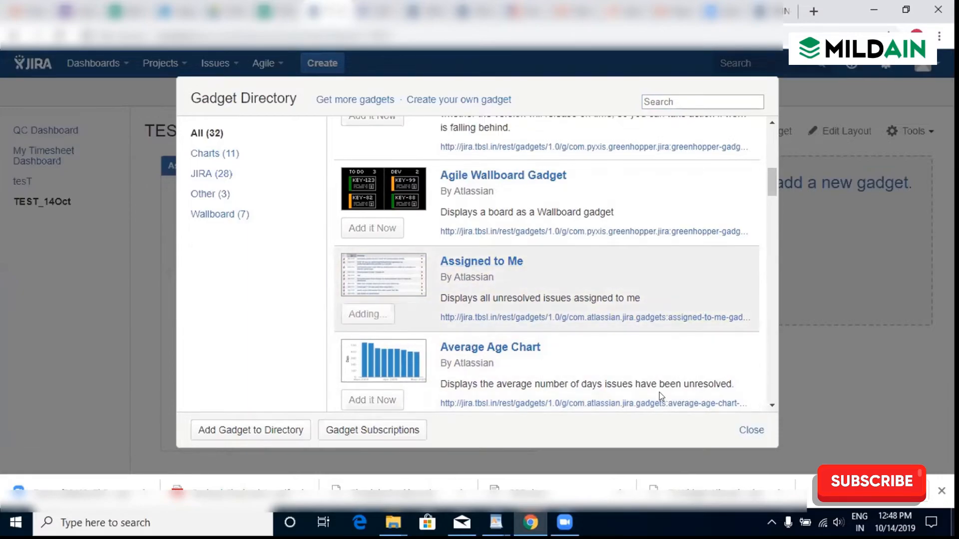
left_click(751, 430)
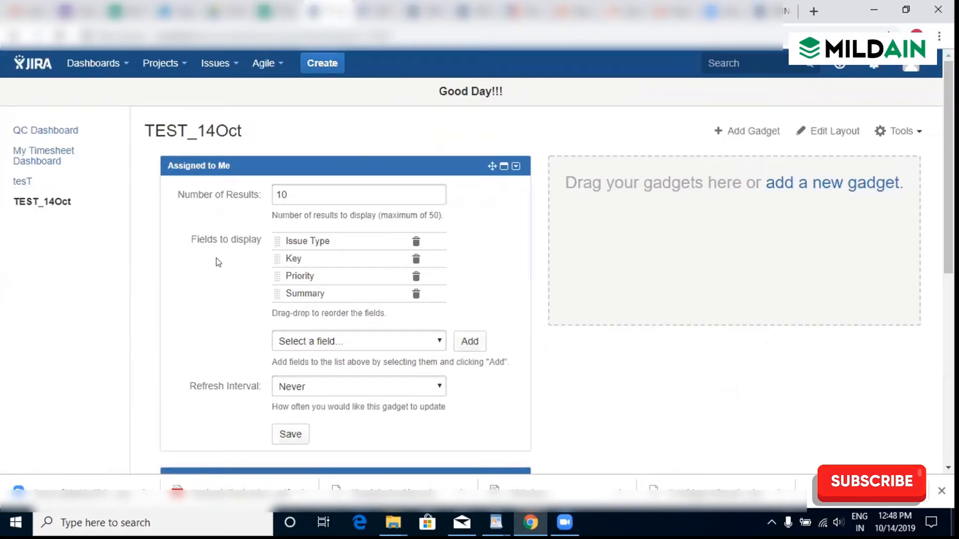
Examine the first Assigned to Me gadget's number of results, displayed fields and the fields available to add
left_click(308, 195)
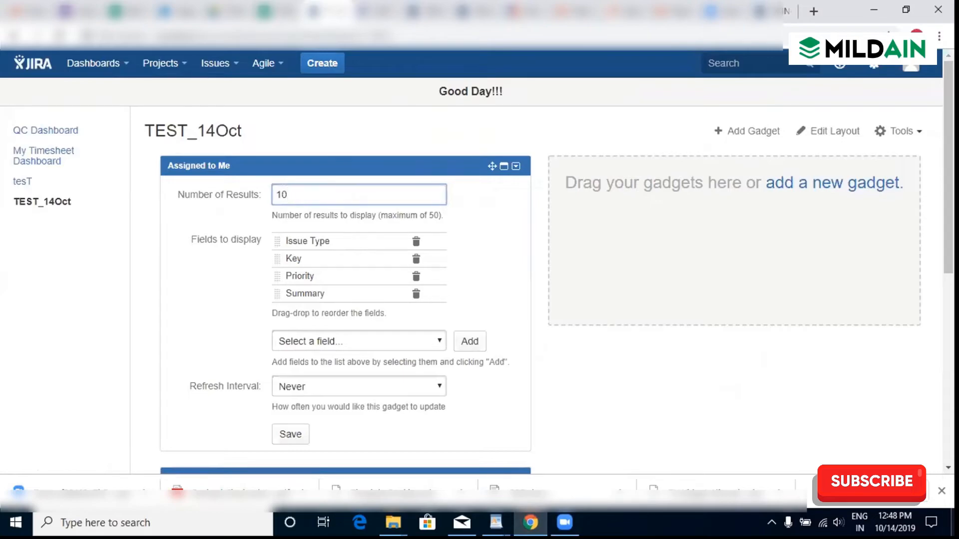
scroll(305, 365, "down", 1)
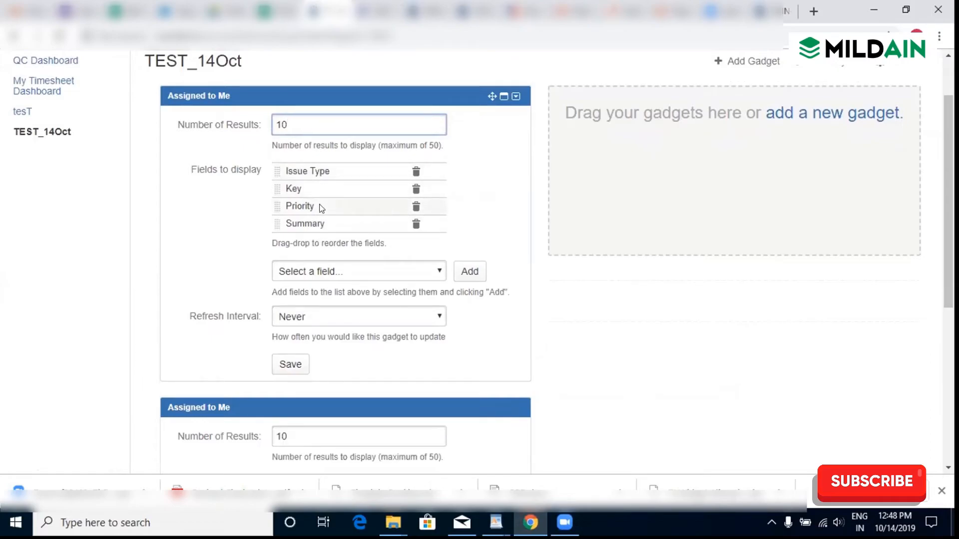
left_click(359, 270)
scroll(353, 106, "down", 10)
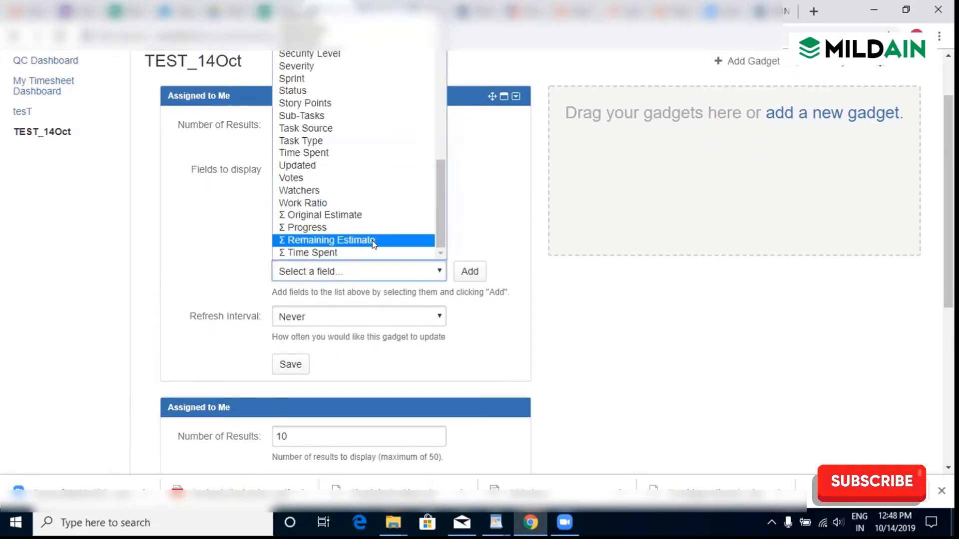
scroll(375, 241, "up", 10)
scroll(364, 270, "up", 2)
left_click(330, 341)
left_click(223, 316)
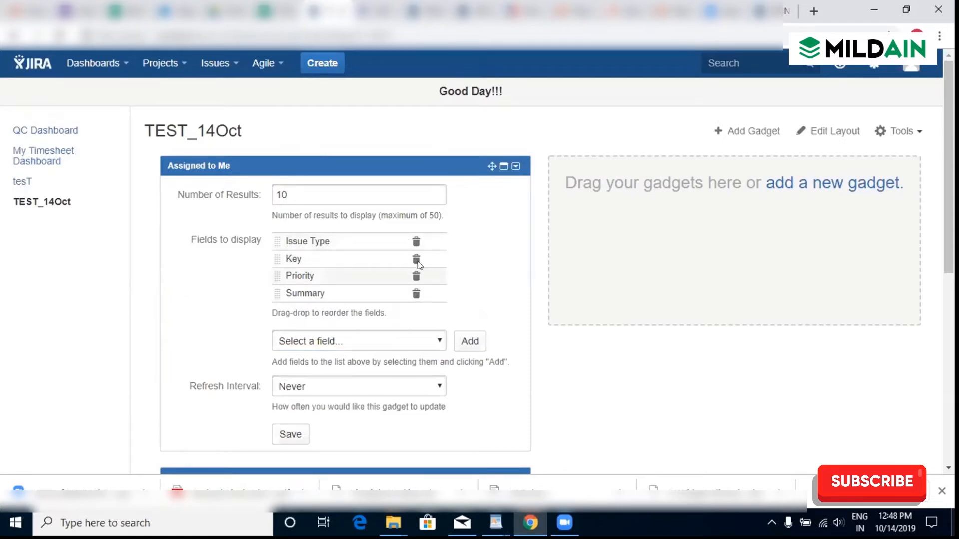
left_click(334, 340)
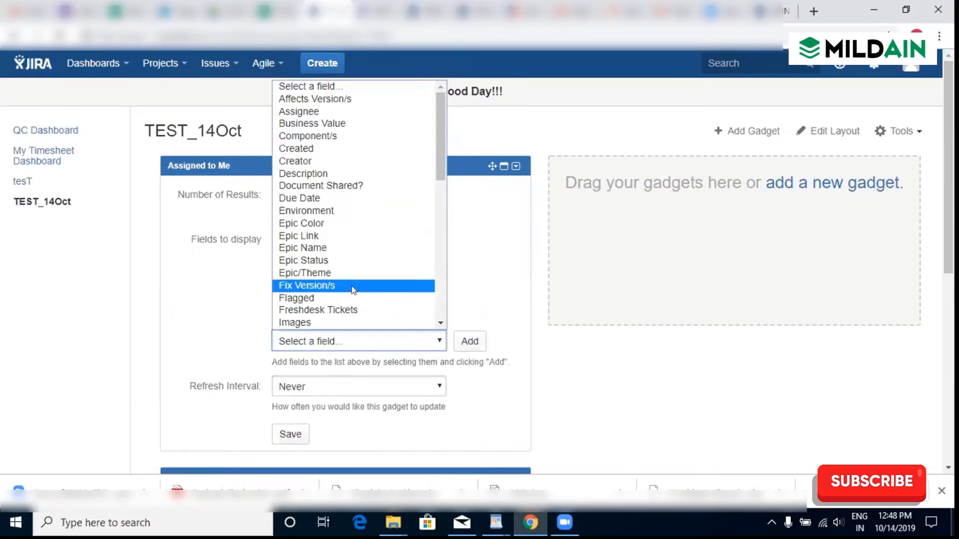
left_click(218, 288)
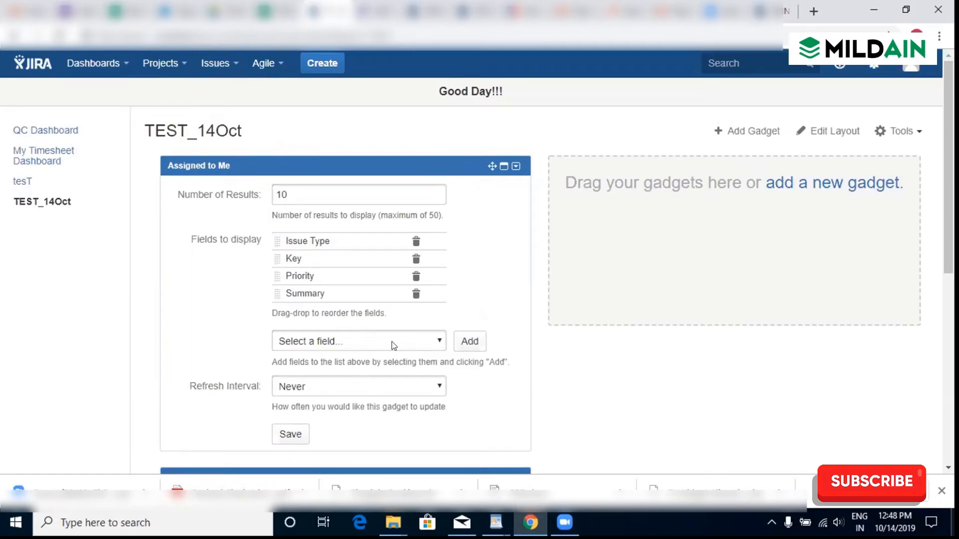
Remove the Key and Summary fields from the first Assigned to Me gadget and add the Creator field
left_click(416, 259)
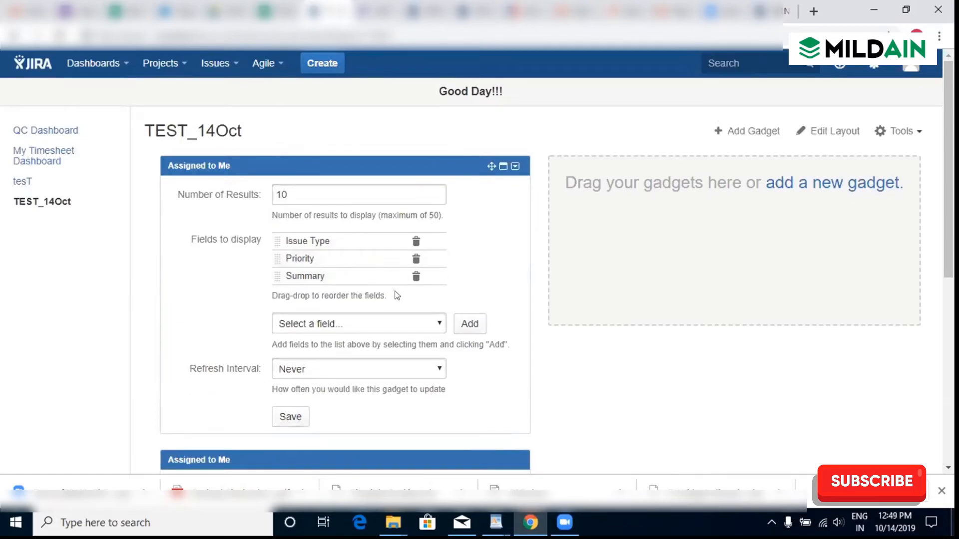
left_click(416, 276)
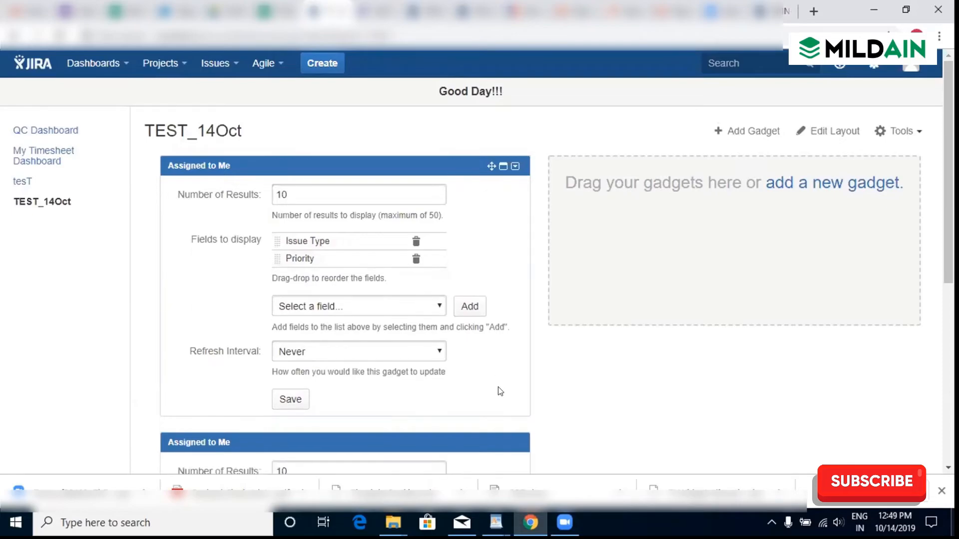
left_click(353, 308)
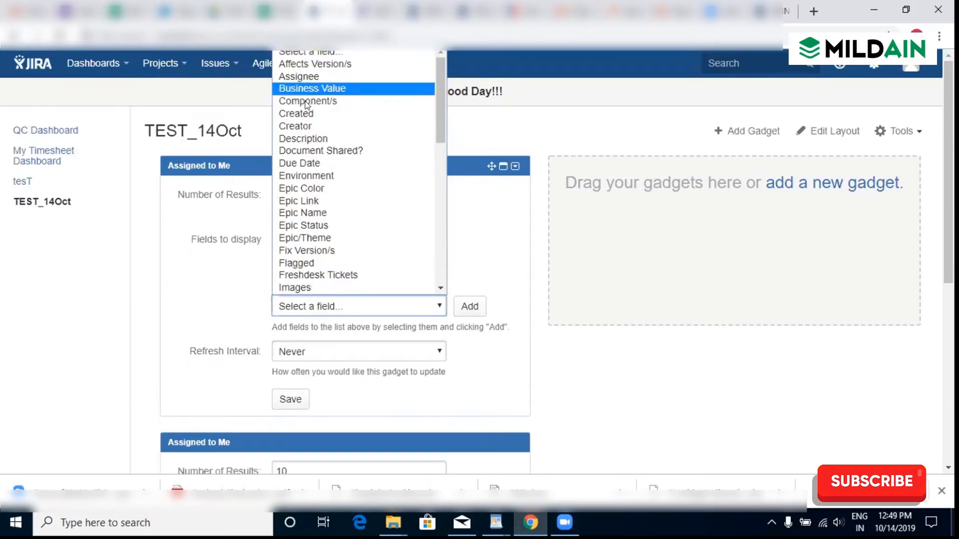
left_click(315, 125)
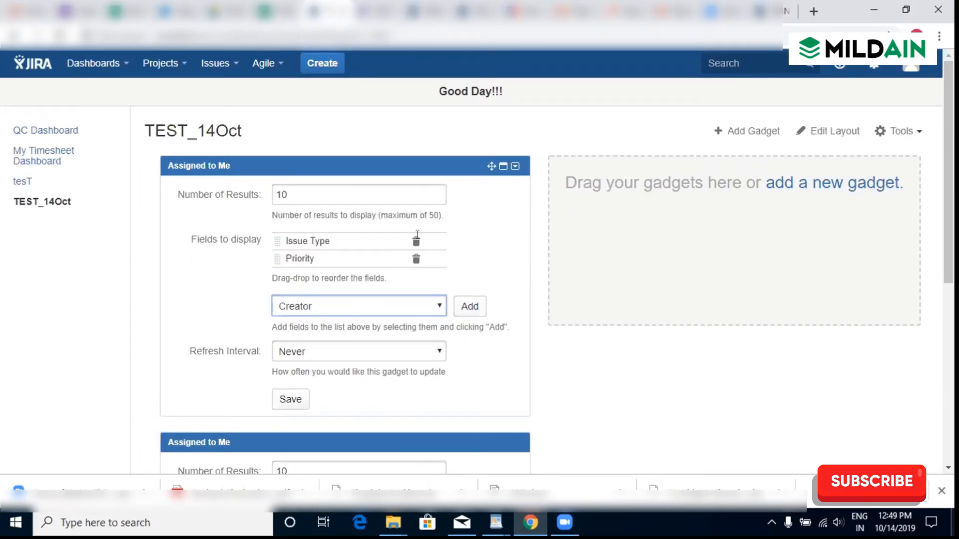
triple_click(220, 310)
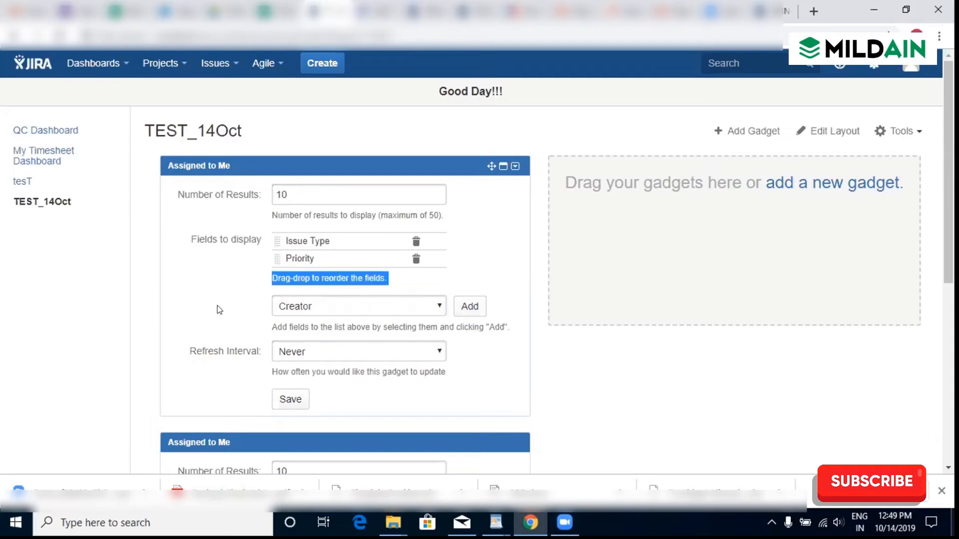
left_click(463, 329)
left_click(463, 305)
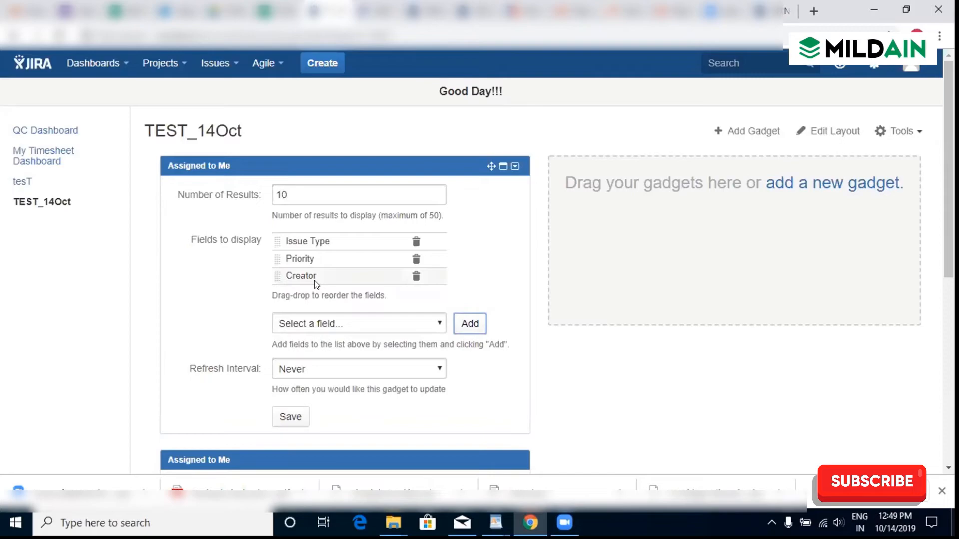
Add the Status field to the first Assigned to Me gadget's displayed fields
left_click(340, 325)
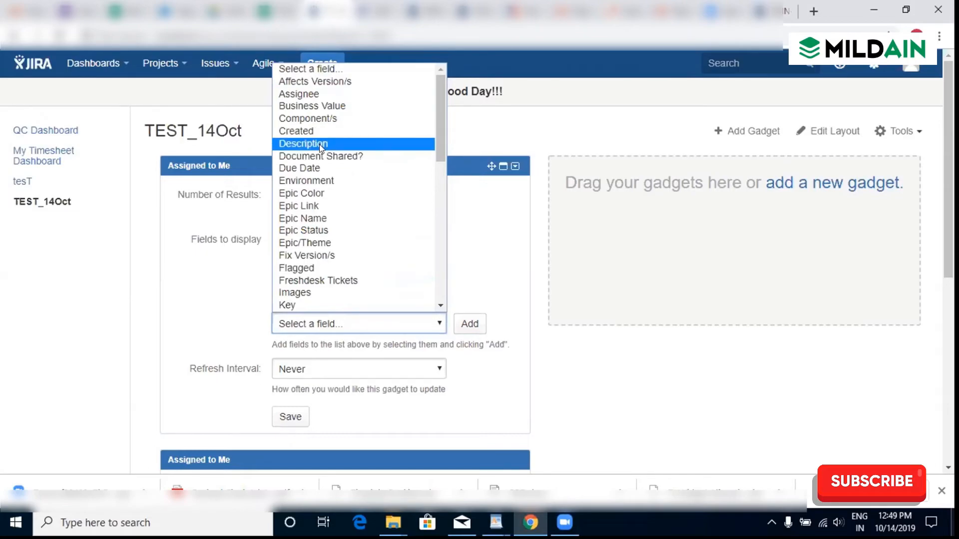
scroll(321, 298, "down", 10)
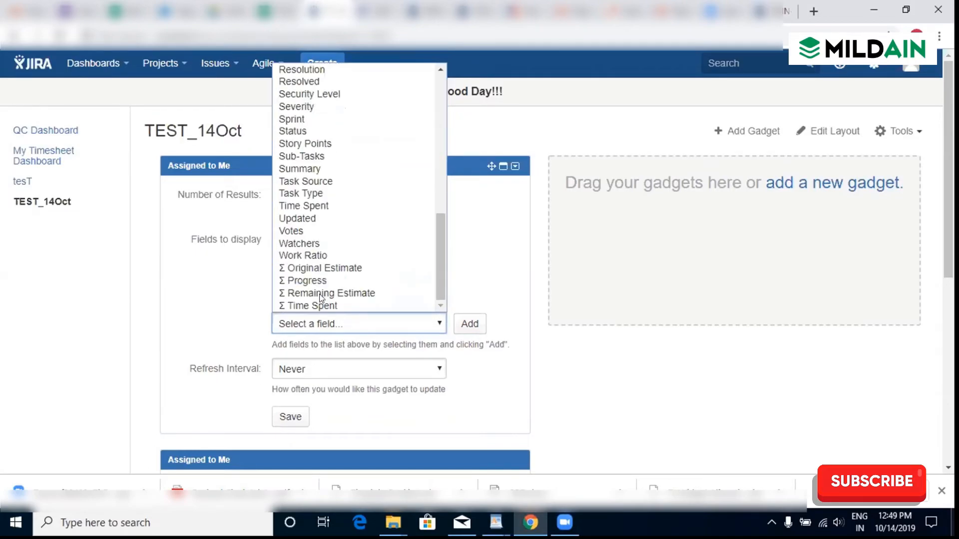
left_click(314, 144)
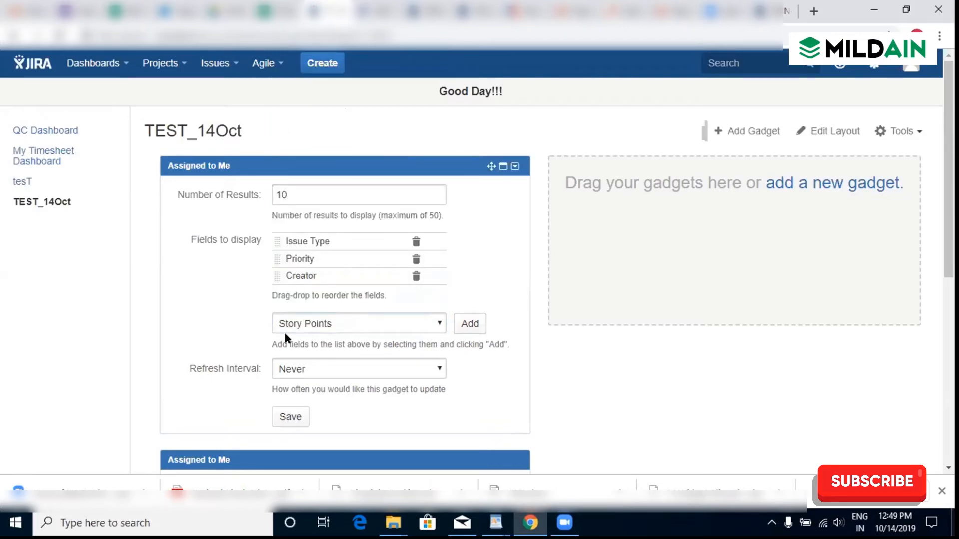
left_click(314, 319)
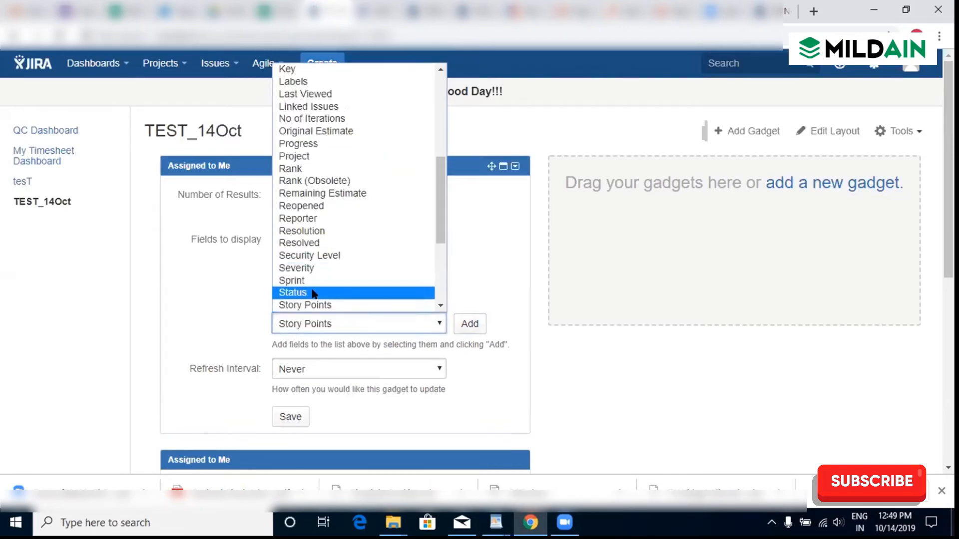
left_click(315, 292)
left_click(469, 323)
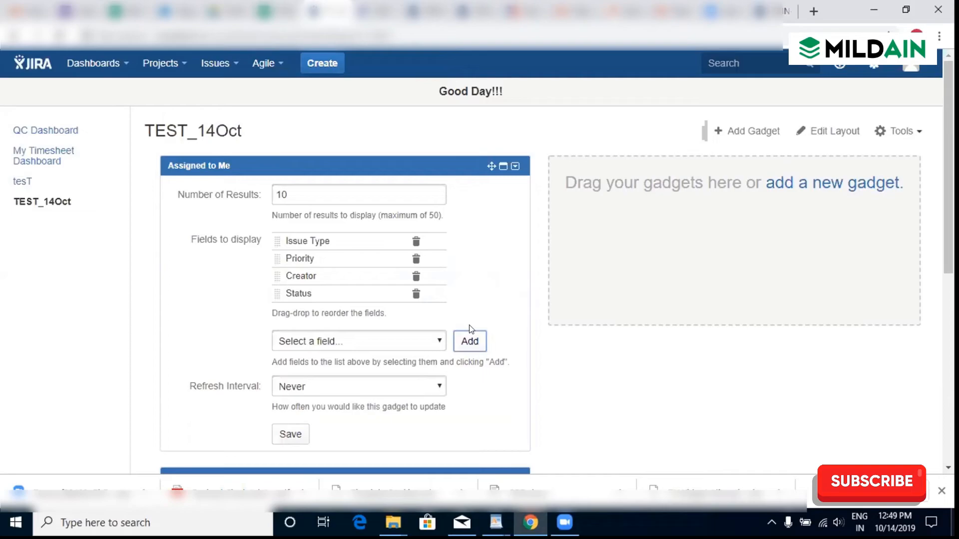
Examine the fields available to add and the refresh interval options of the first Assigned to Me gadget
left_click(418, 345)
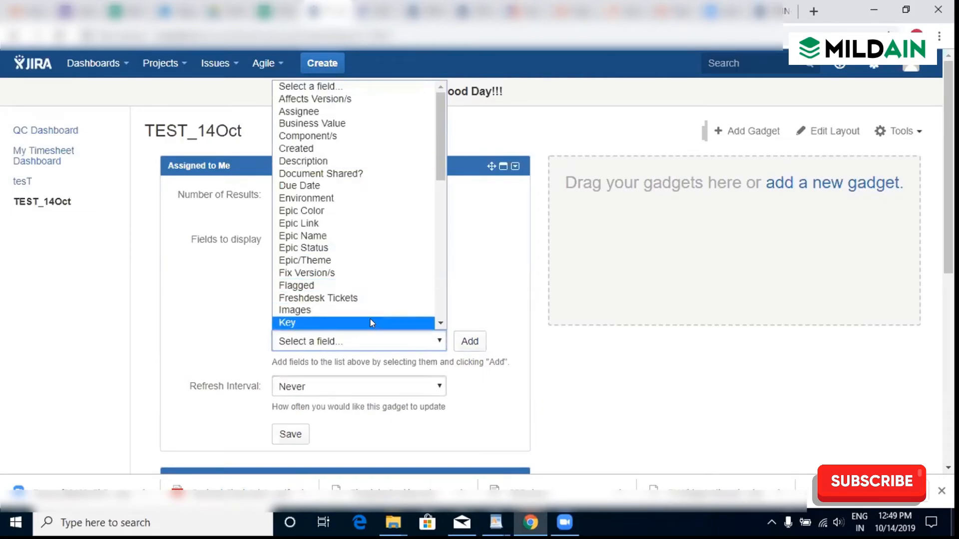
scroll(370, 318, "down", 10)
left_click(483, 275)
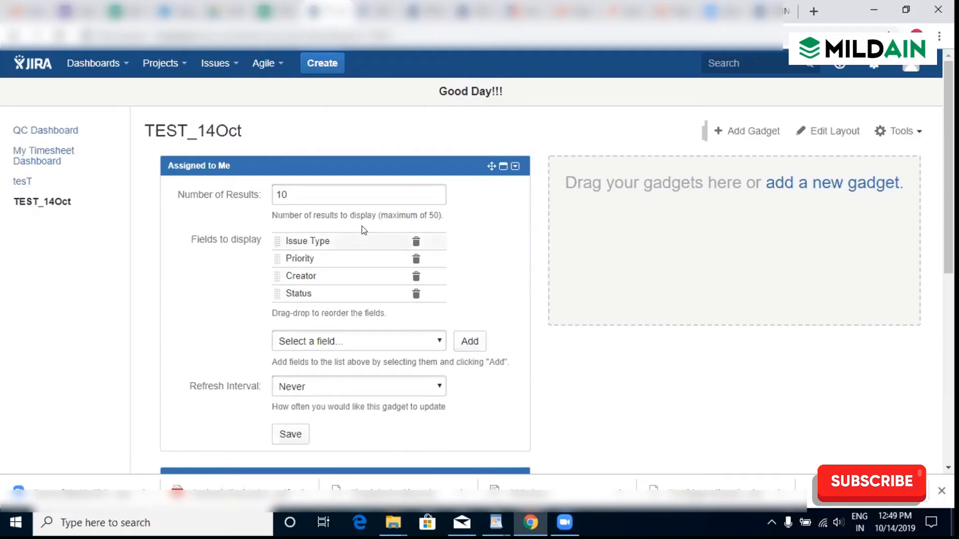
left_click(328, 376)
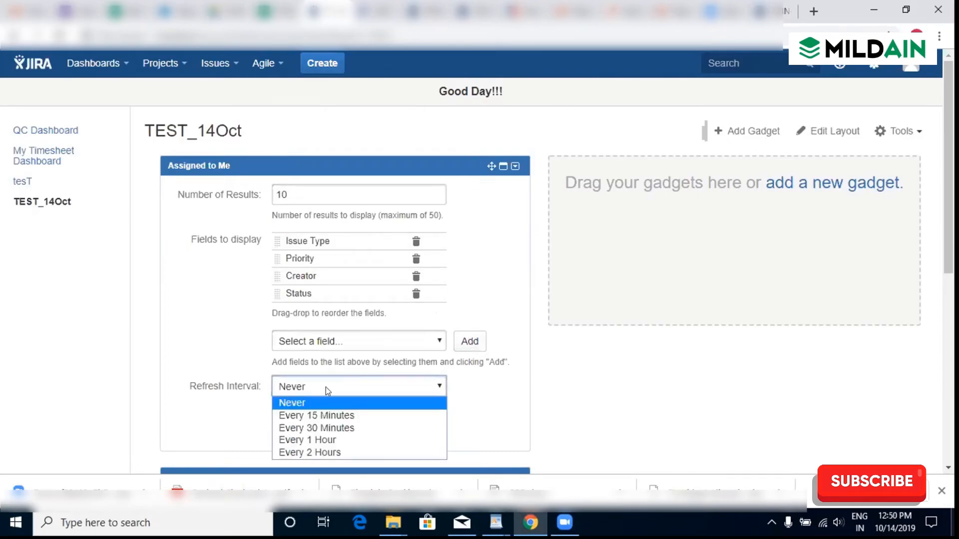
left_click(334, 388)
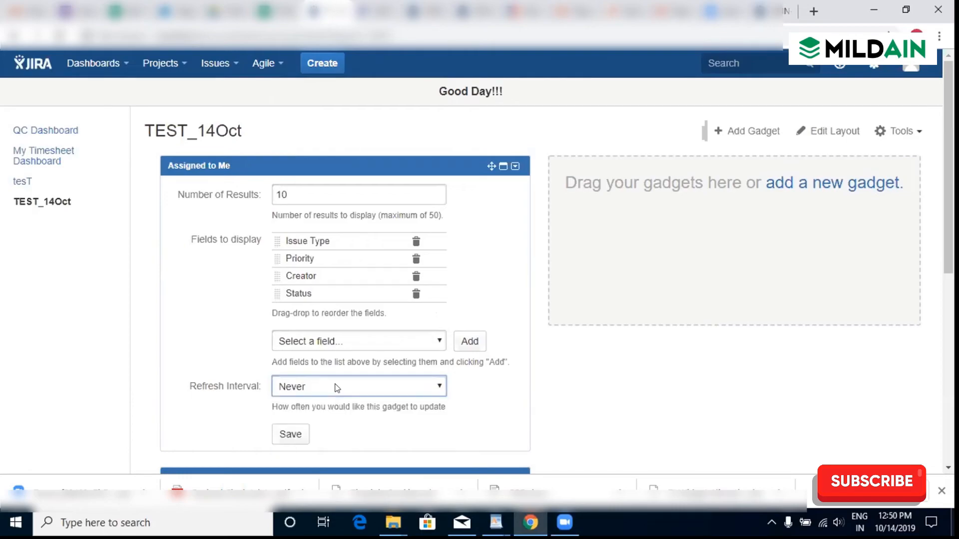
left_click(338, 387)
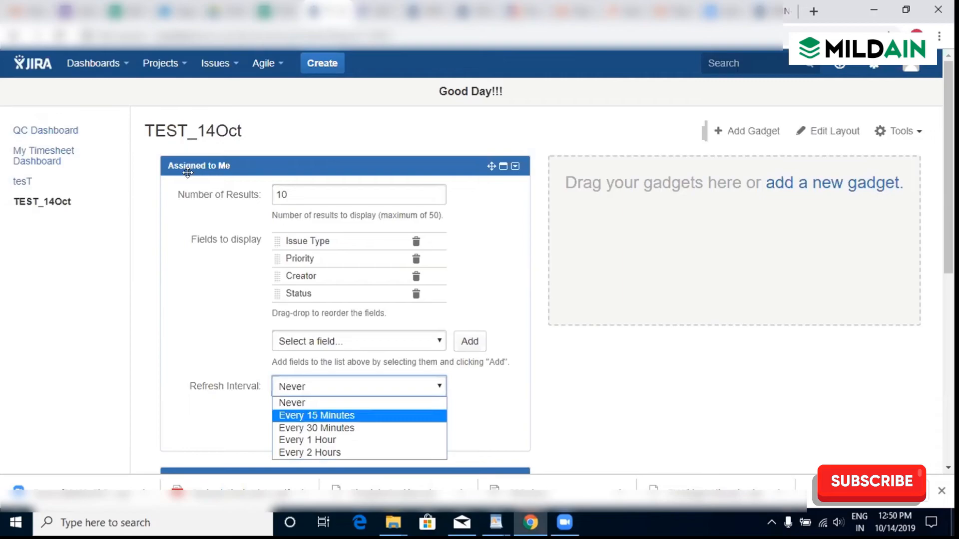
left_click(495, 391)
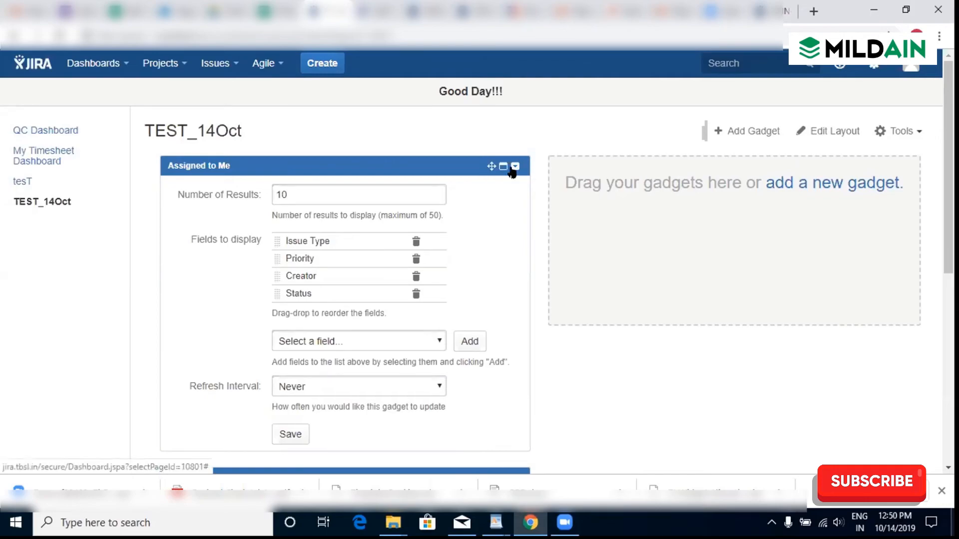
Set the first Assigned to Me gadget's refresh interval to Every 15 Minutes and save its configuration
left_click(514, 167)
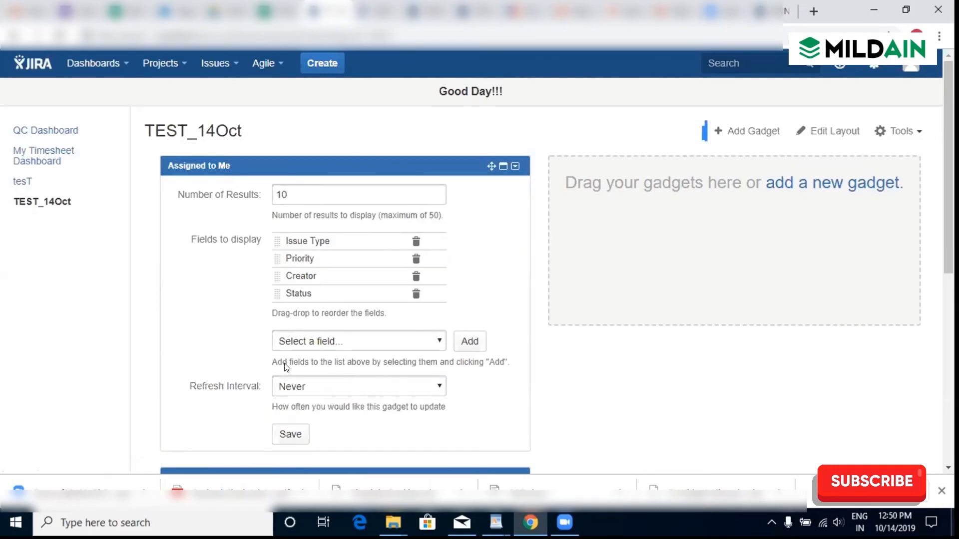
scroll(368, 332, "down", 1)
left_click(329, 314)
left_click(317, 345)
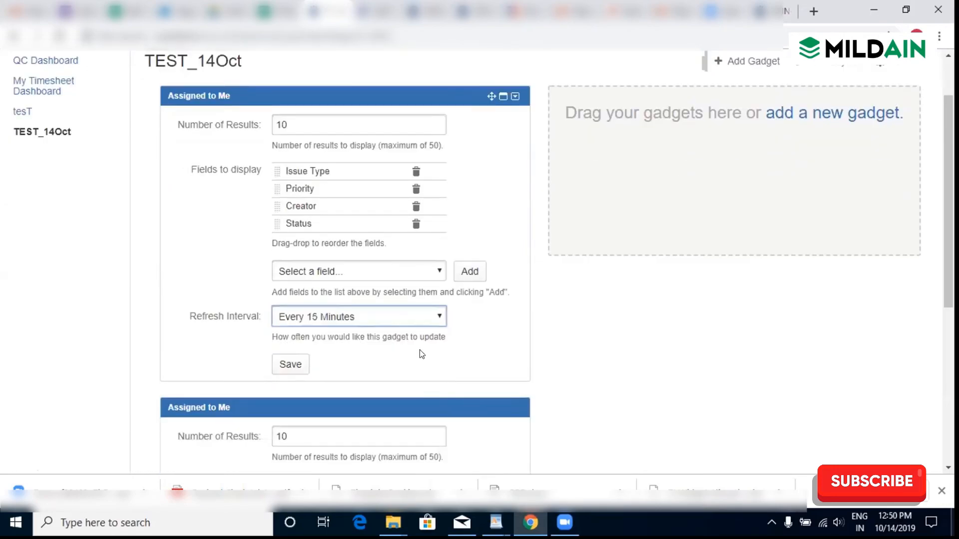
left_click(287, 362)
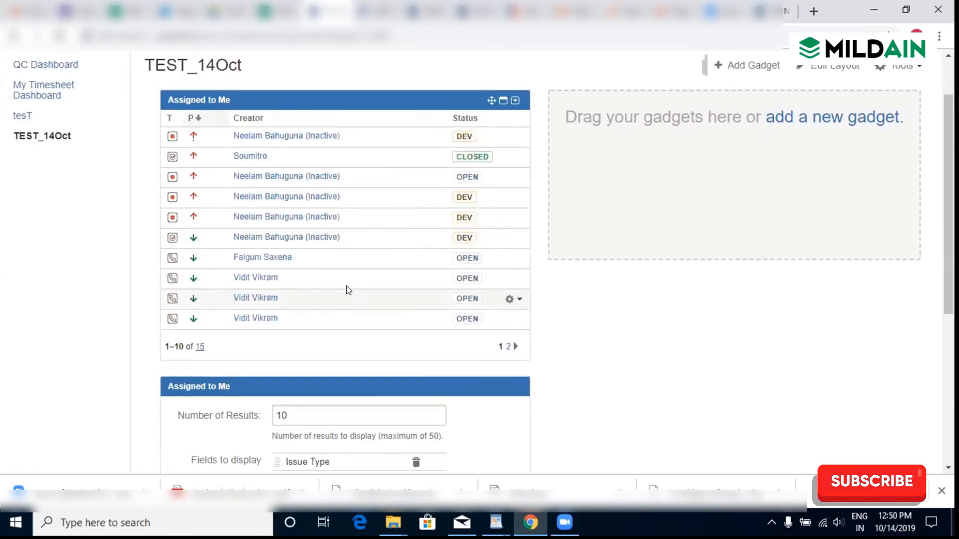
Refresh the first Assigned to Me gadget on the TEST_14Oct dashboard
scroll(346, 285, "up", 1)
left_click(514, 166)
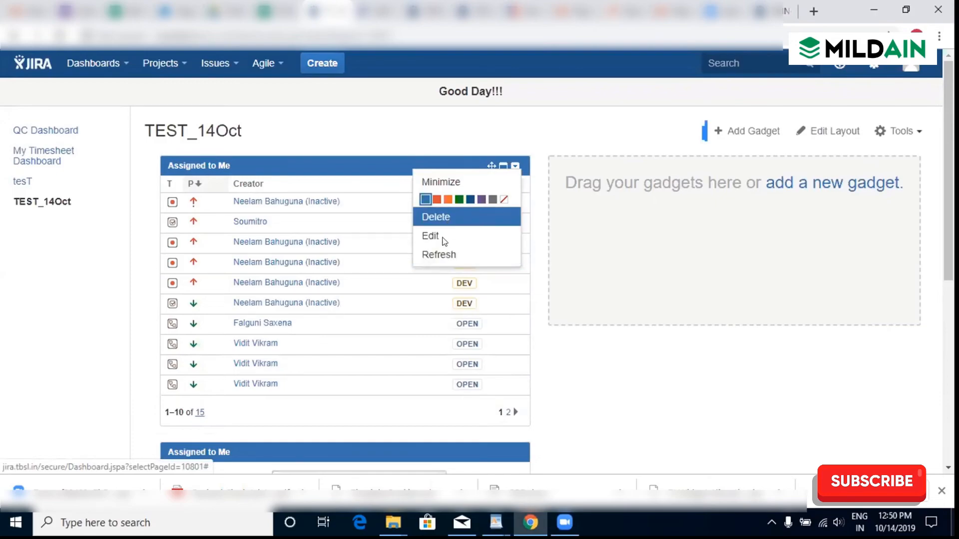
left_click(464, 253)
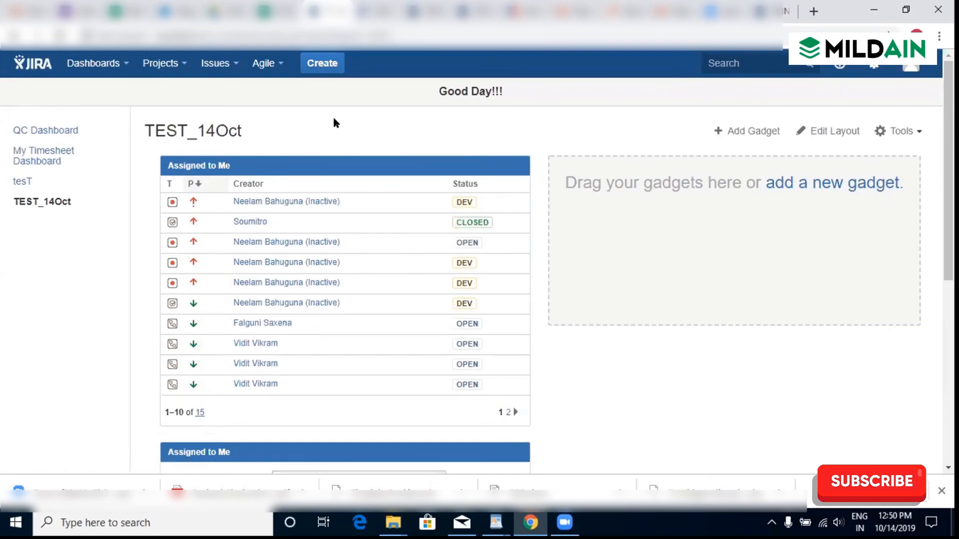
Compare the configured Assigned to Me gadget with the second, unconfigured one on the TEST_14Oct dashboard
scroll(295, 349, "down", 1)
scroll(293, 350, "down", 3)
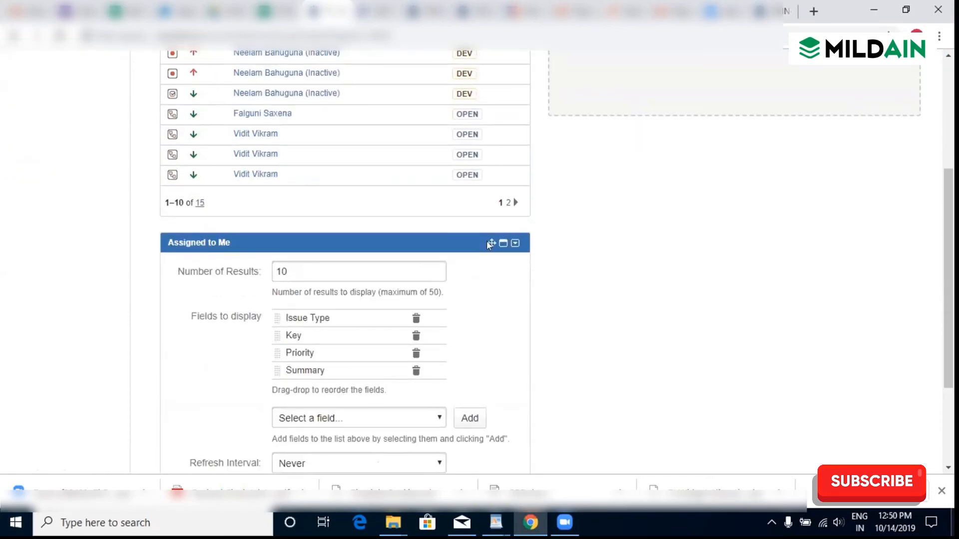
scroll(294, 403, "down", 3)
scroll(293, 402, "up", 6)
scroll(294, 403, "down", 5)
scroll(293, 403, "up", 5)
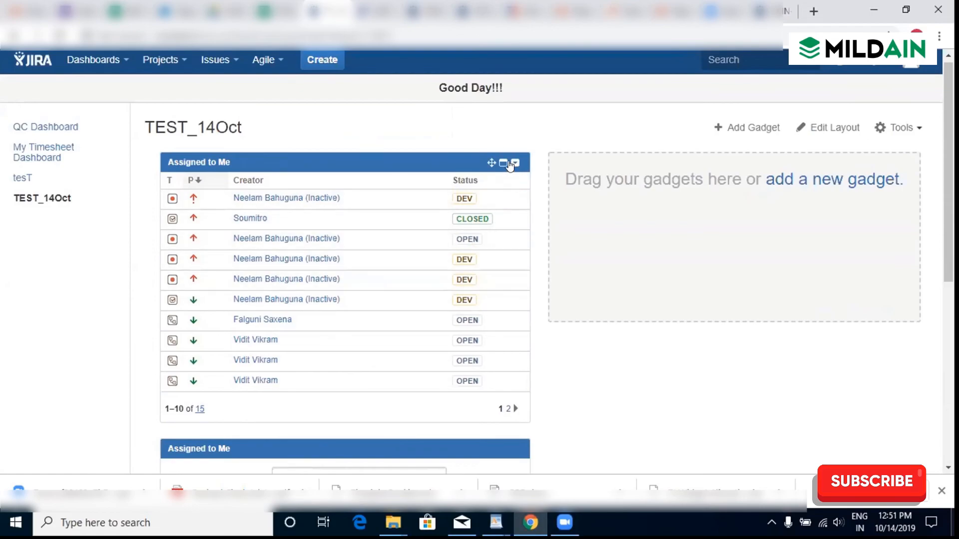
left_click(515, 164)
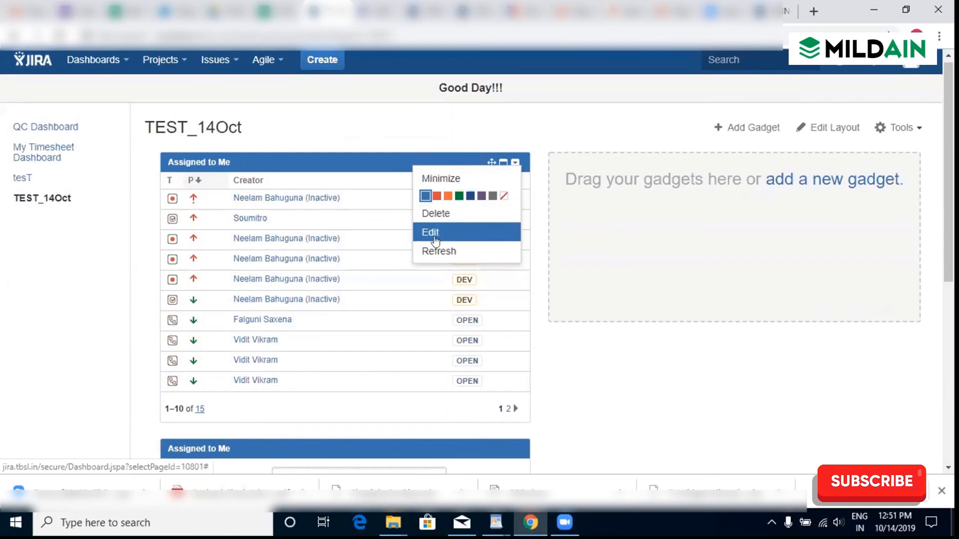
left_click(447, 218)
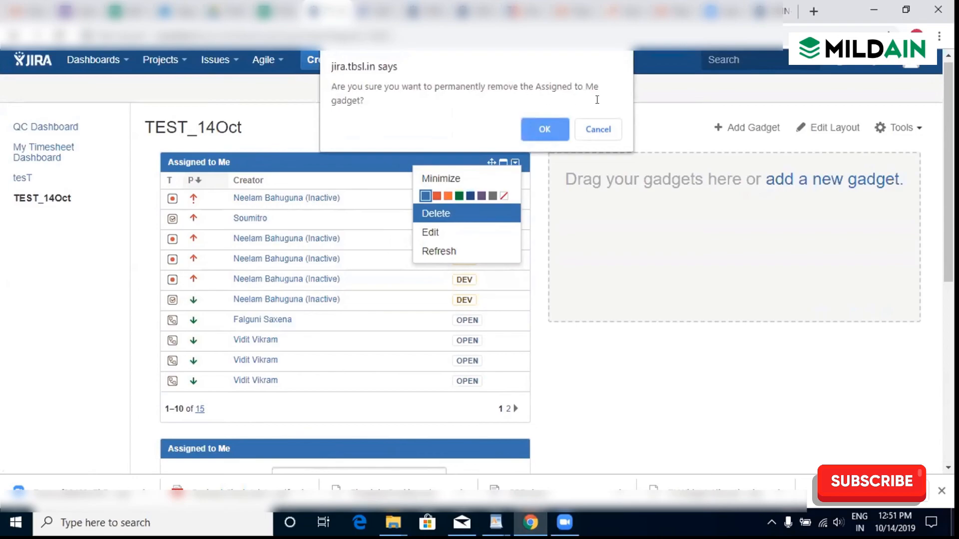
left_click(592, 126)
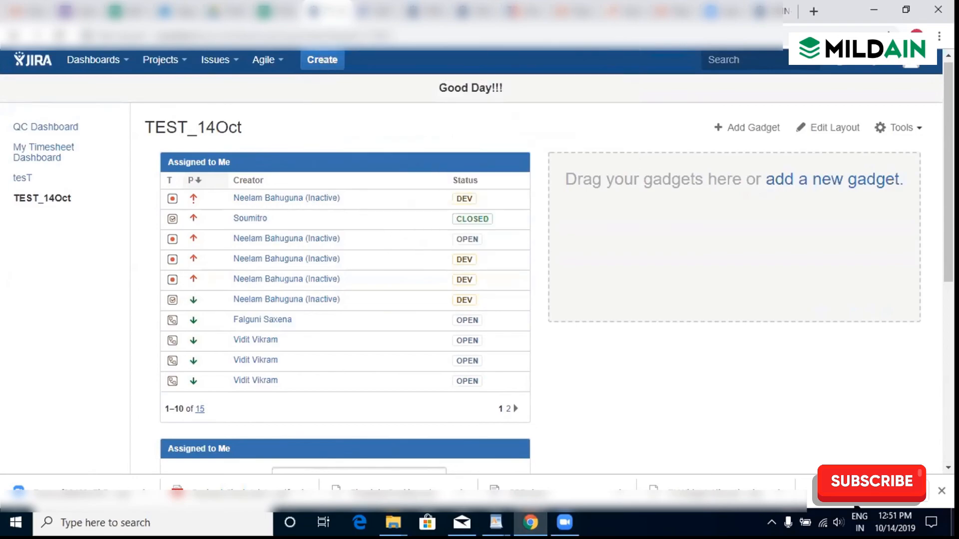
Reopen the first Assigned to Me gadget's configuration for editing and review its settings
left_click(515, 163)
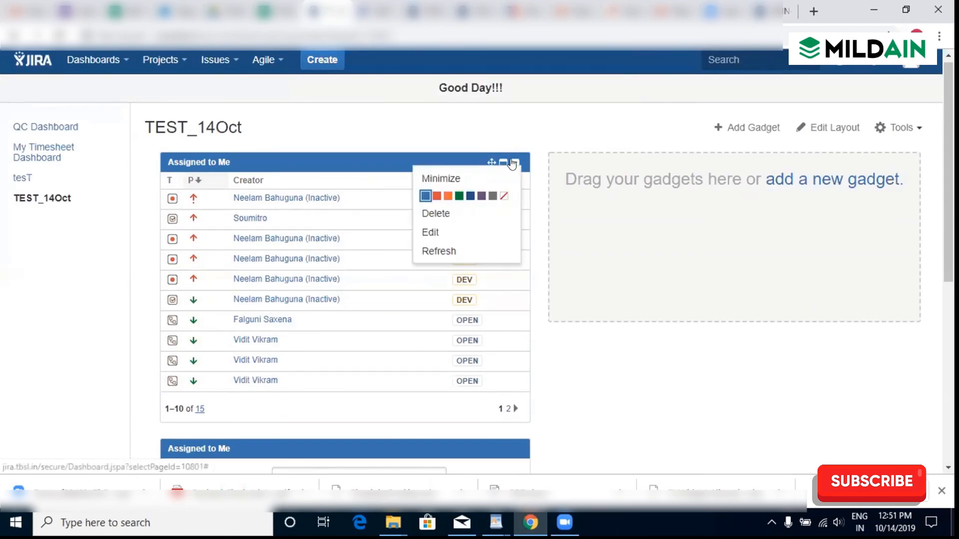
left_click(452, 230)
scroll(443, 340, "down", 5)
scroll(443, 340, "up", 5)
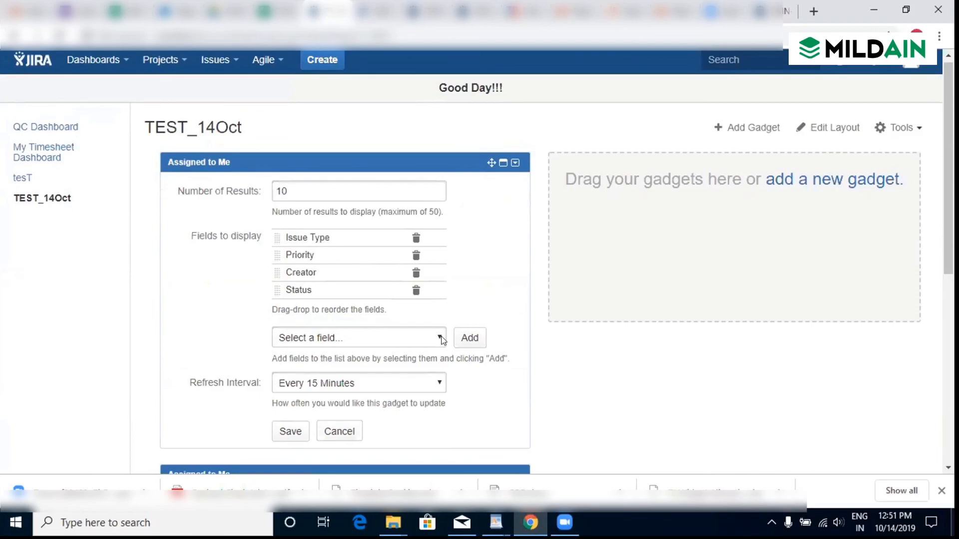
Open the Gadget Directory from the TEST_14Oct dashboard and browse the available gadgets
left_click(748, 127)
scroll(624, 283, "down", 10)
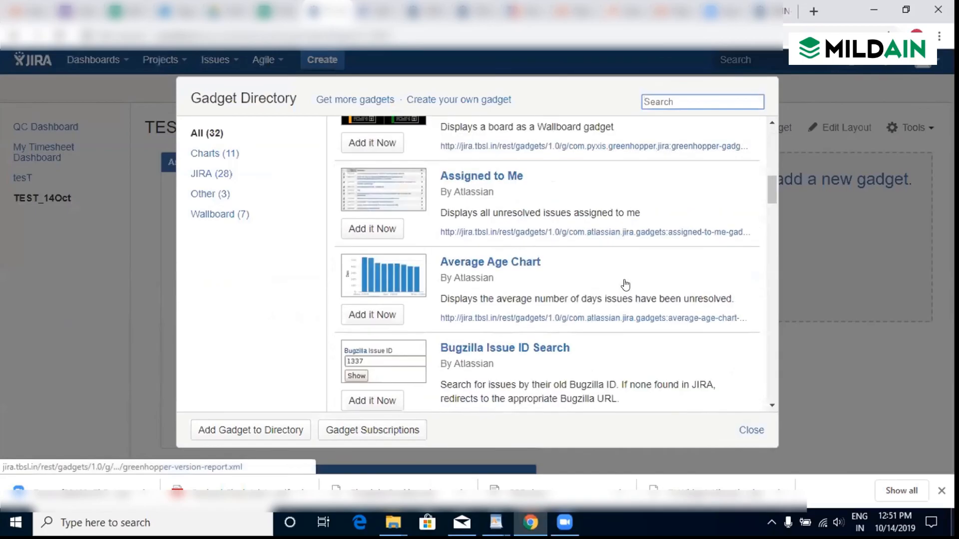